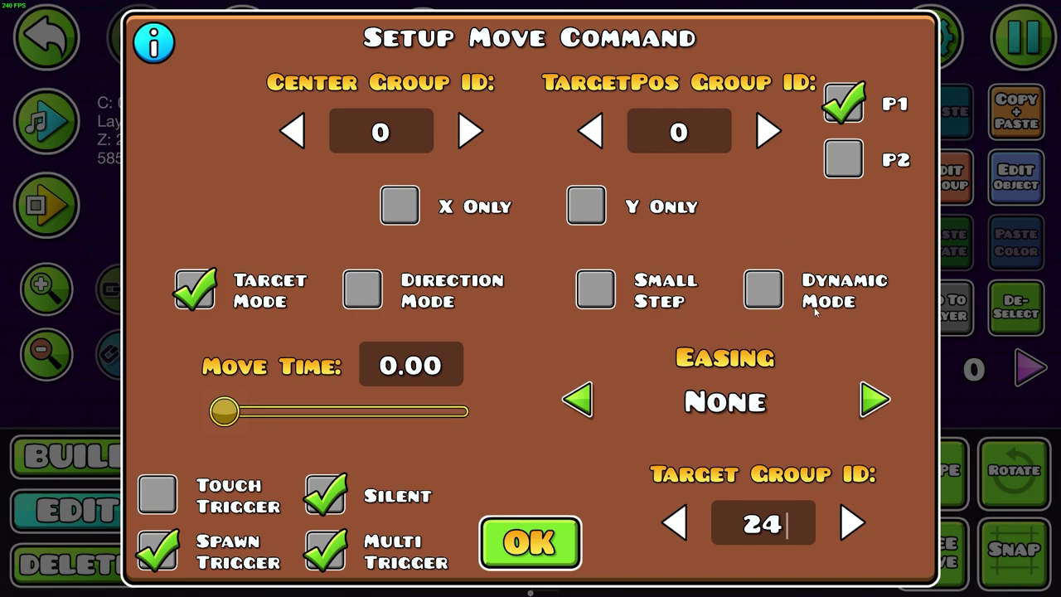
Apply target group 24 to the move trigger and position it beneath the PRACTICE trigger labels
click(529, 543)
scroll(580, 362, down, 5)
scroll(589, 301, up, 4)
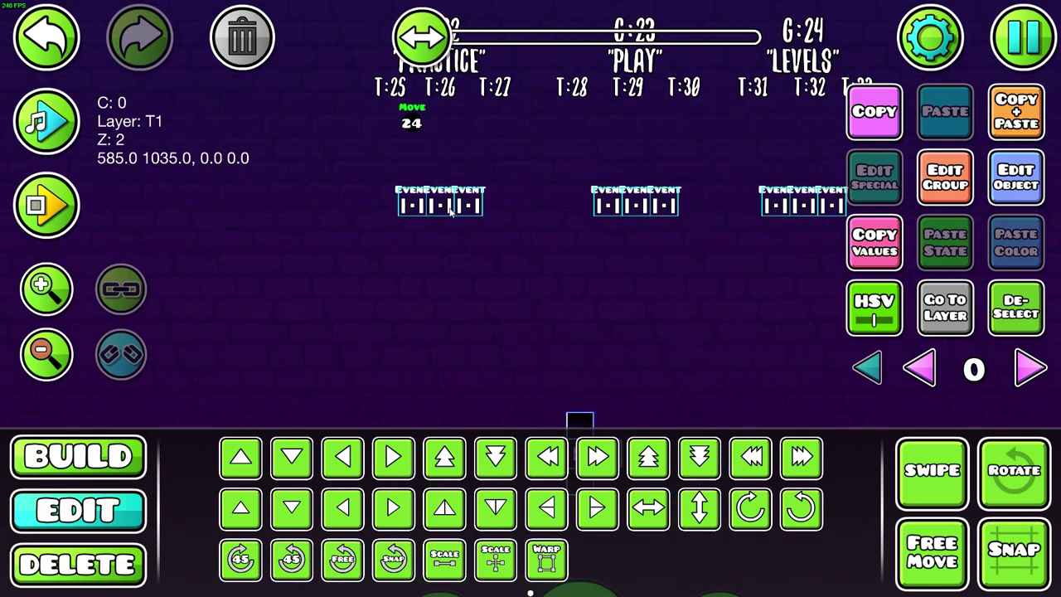
click(469, 203)
drag(433, 207, 417, 269)
click(396, 192)
drag(396, 192, 285, 199)
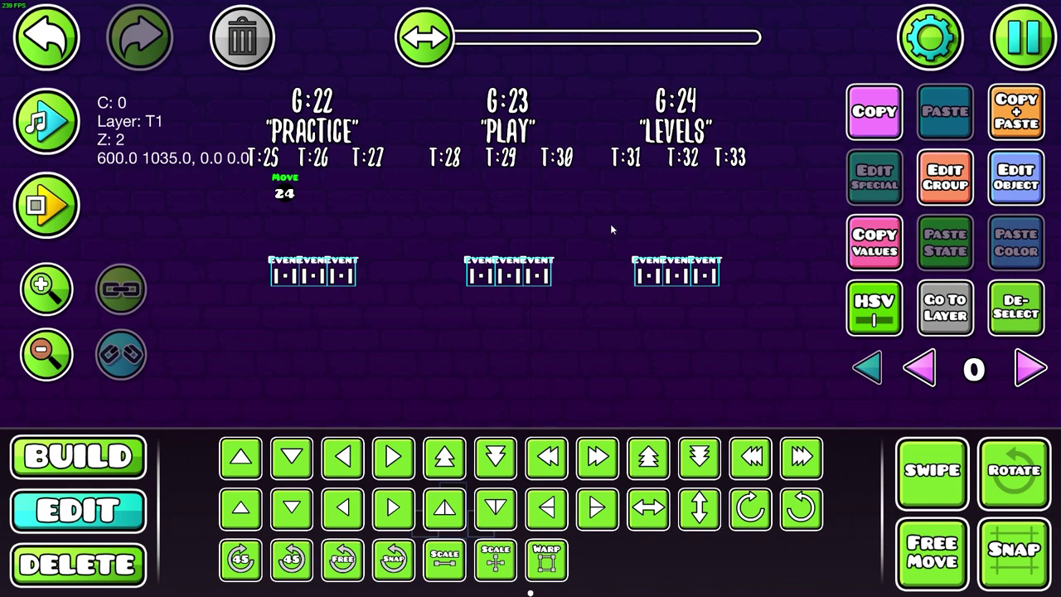
Duplicate the move trigger targeting group 24 and shift the copy two grid units to the right
scroll(669, 285, down, 6)
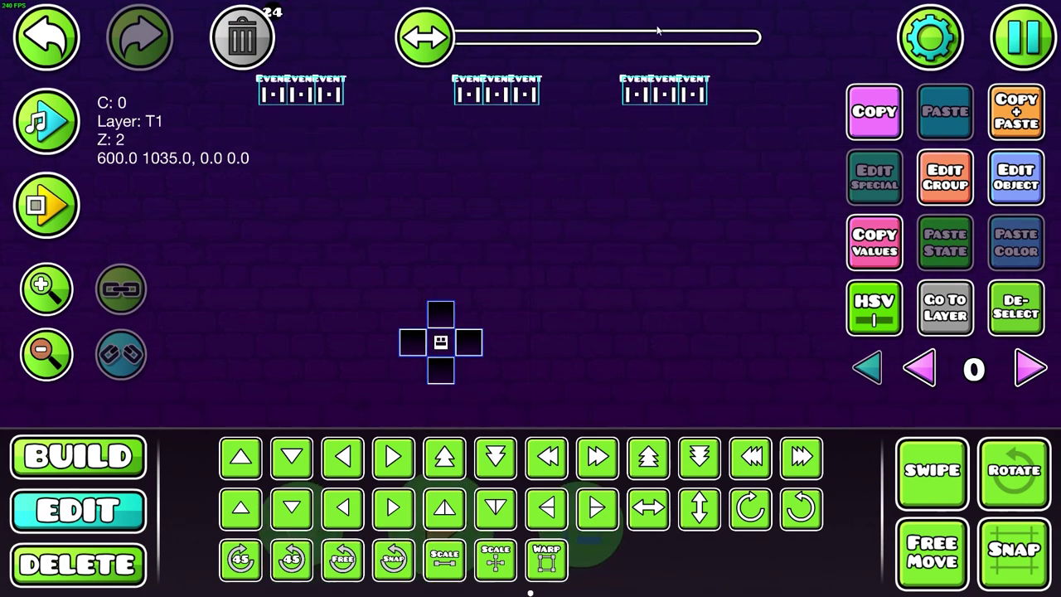
scroll(523, 336, up, 4)
scroll(523, 336, left, 2)
drag(445, 230, 464, 320)
key(ctrl+d)
key(d)
key(d)
Set the duplicated move trigger's Target Group ID to 23
click(1000, 168)
click(852, 522)
click(853, 523)
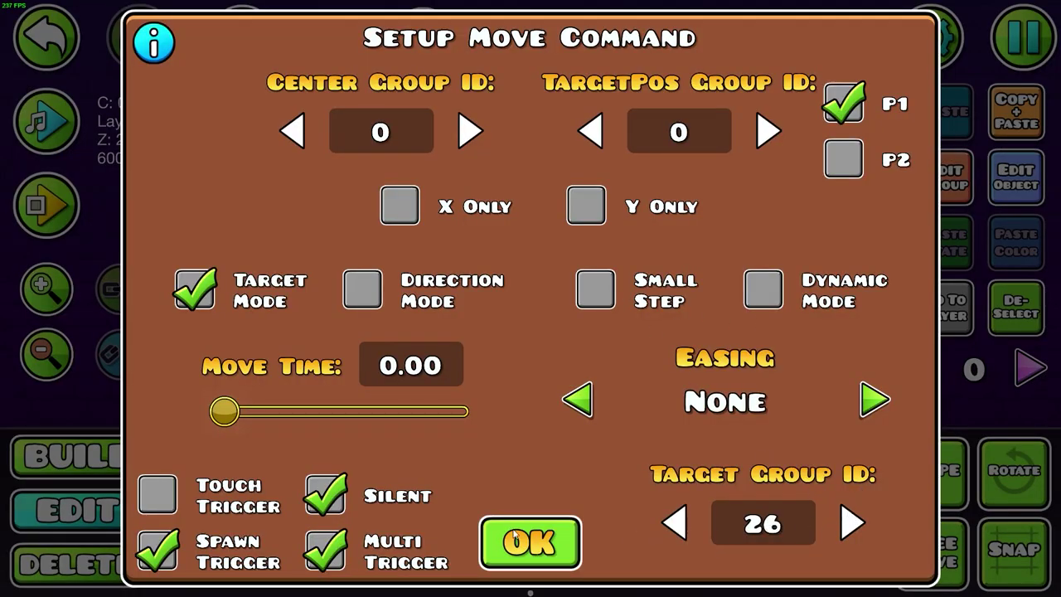
click(522, 539)
click(1018, 197)
key(BackSpace)
text(3)
click(550, 537)
Duplicate the move trigger targeting group 23 and place the copy beneath the LEVELS trigger labels
key(ctrl+d)
key(d)
key(d)
key(d)
key(d)
key(d)
key(d)
key(d)
key(d)
key(d)
key(d)
key(d)
Assign the PRACTICE move trigger that targets group 23 to group 27
click(426, 185)
click(945, 177)
click(613, 218)
click(614, 218)
click(614, 218)
click(726, 219)
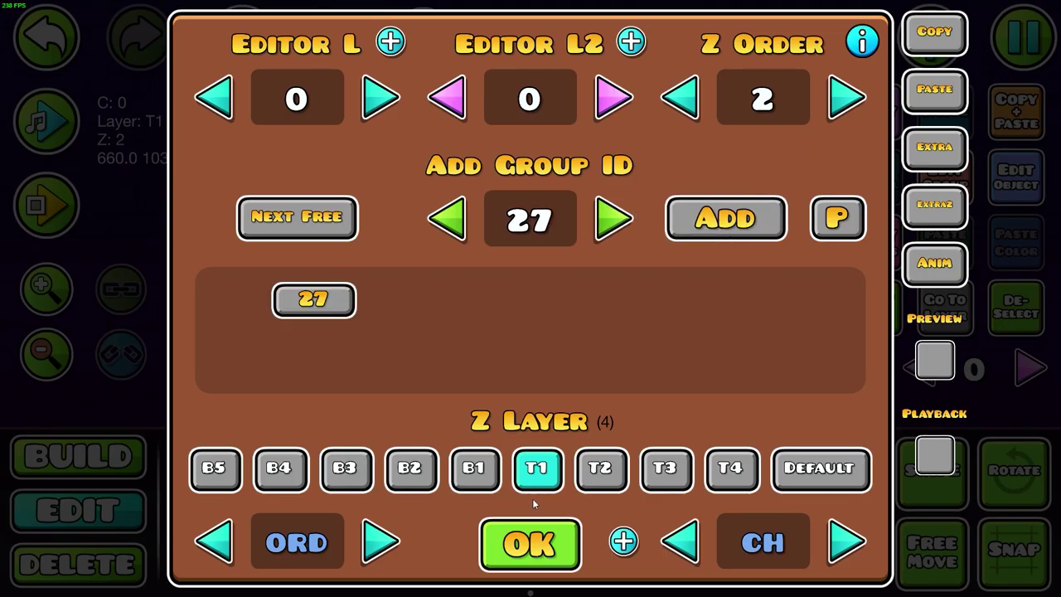
click(531, 543)
Assign the PRACTICE move trigger that targets group 24 to group 25 only
click(369, 189)
click(946, 177)
click(613, 218)
click(726, 218)
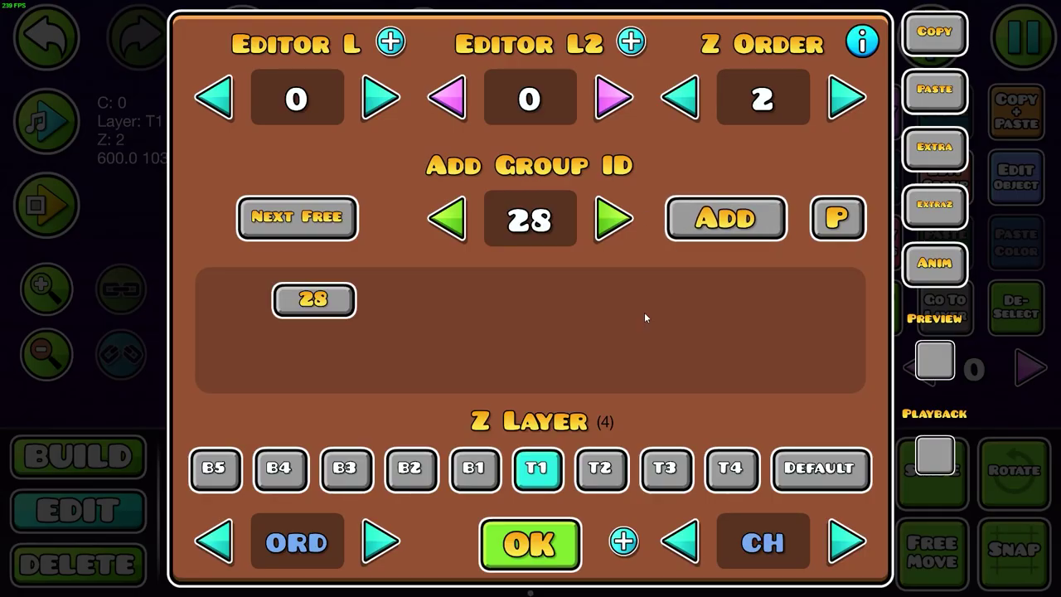
click(313, 300)
click(448, 218)
click(448, 218)
click(448, 218)
click(726, 218)
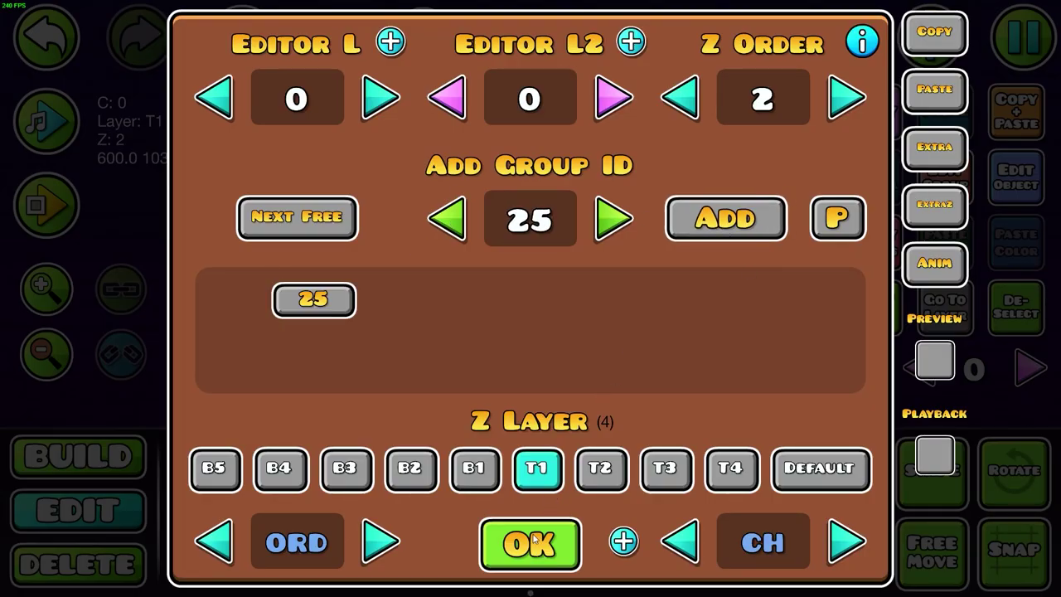
click(530, 543)
Assign the LEVELS move trigger that targets group 23 to group 31
click(425, 186)
click(733, 186)
click(945, 176)
click(548, 222)
key(BackSpace)
key(BackSpace)
text(31)
click(726, 220)
key(Escape)
Copy the T:31 move trigger to beneath T:33, set its target group to 22 and assign it to group 33
click(612, 224)
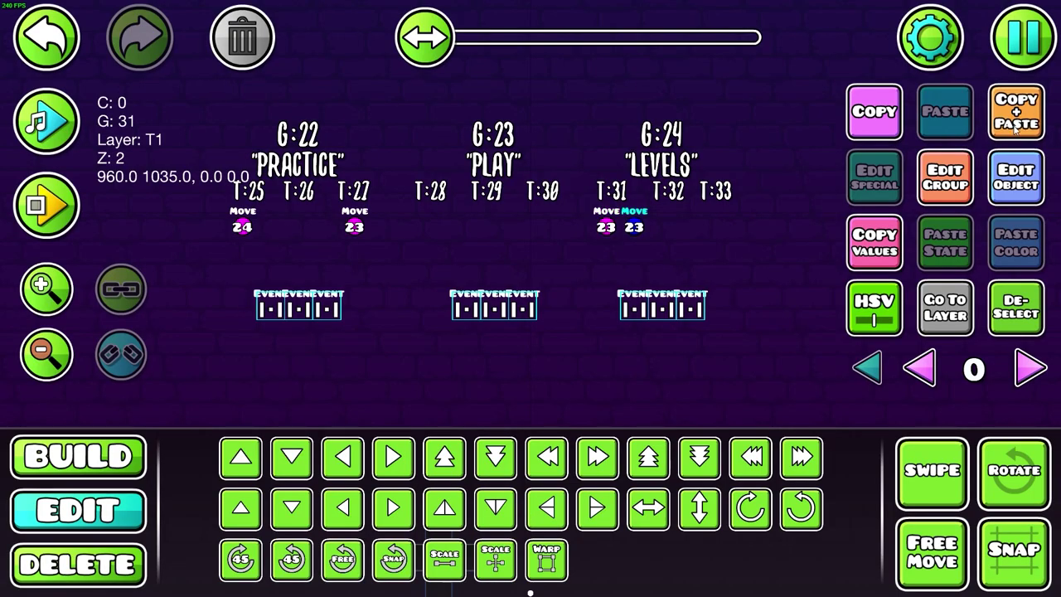
click(1010, 170)
click(562, 534)
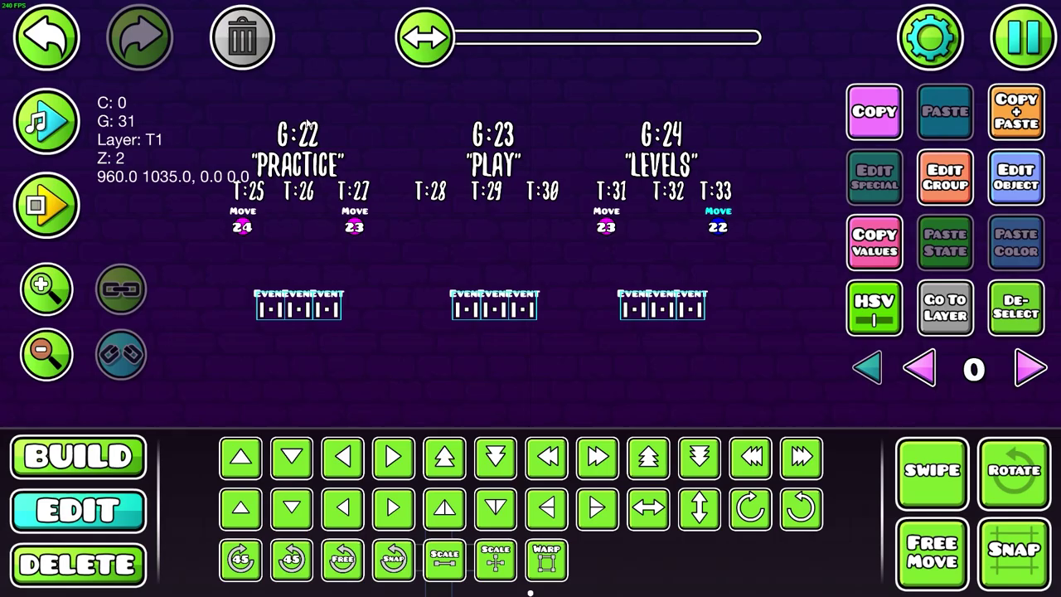
click(950, 181)
text(33)
key(Return)
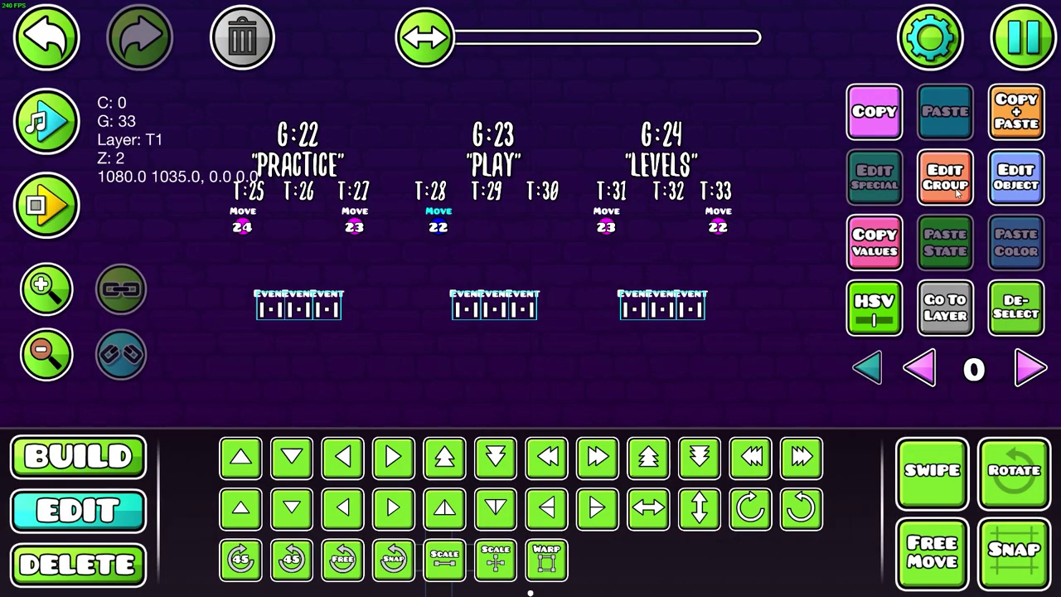
Assign the copied move trigger beneath T:28 to group 28 in place of its inherited group
click(945, 177)
key(BackSpace)
key(BackSpace)
text(28)
key(Return)
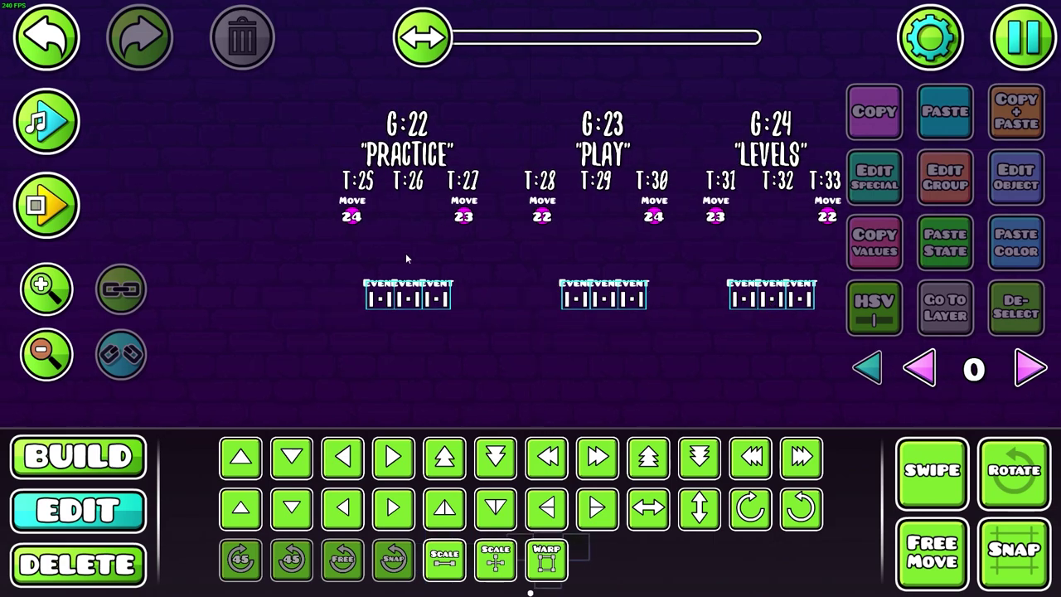
Add an outlined star object just above the PRACTICE event triggers
key(1)
click(574, 424)
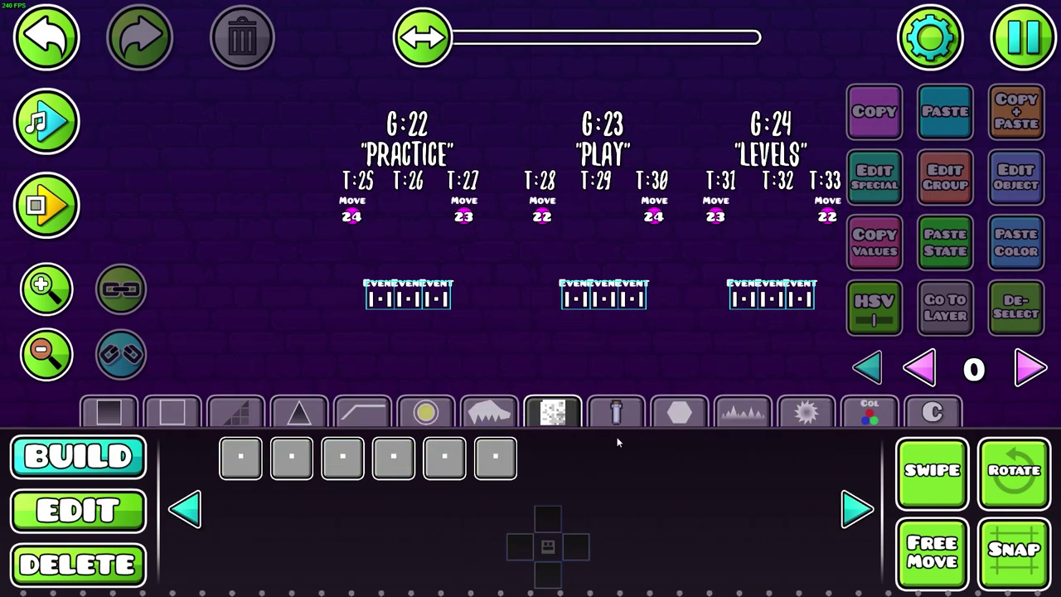
click(620, 419)
click(508, 408)
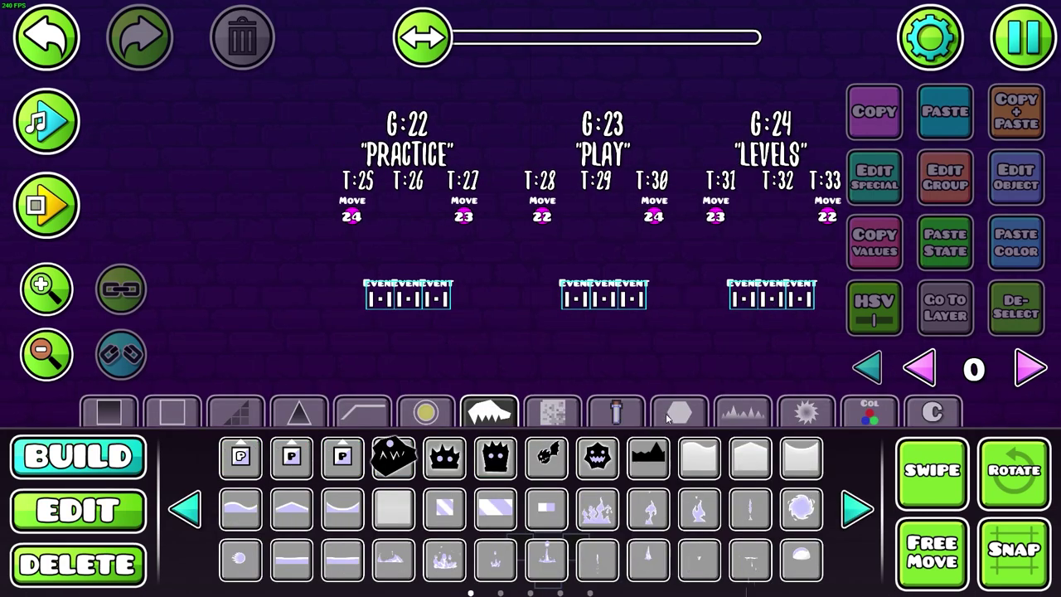
click(669, 418)
click(393, 471)
click(403, 247)
key(s)
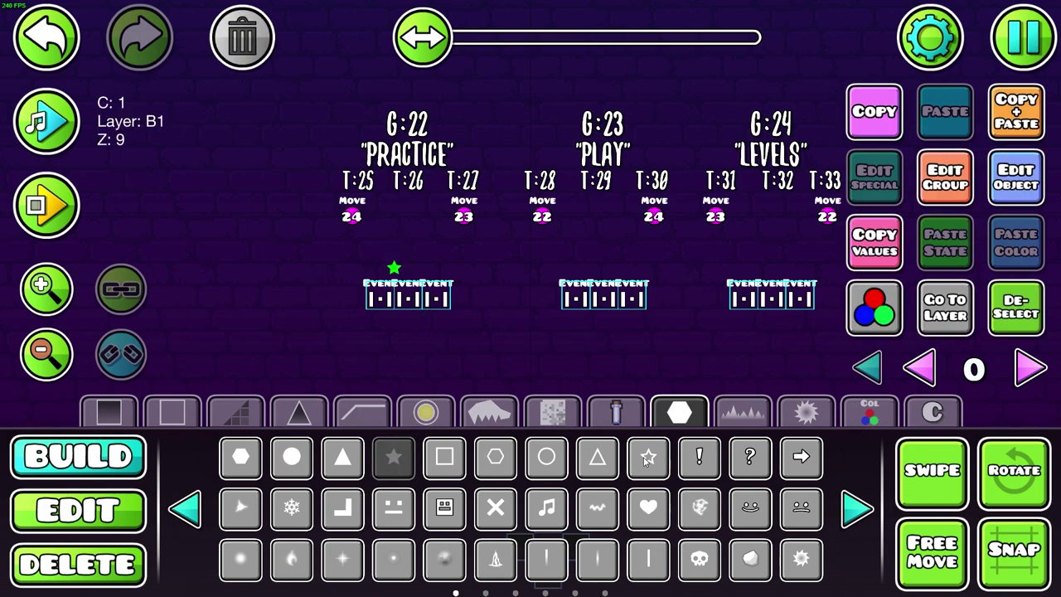
click(645, 461)
click(231, 45)
click(417, 273)
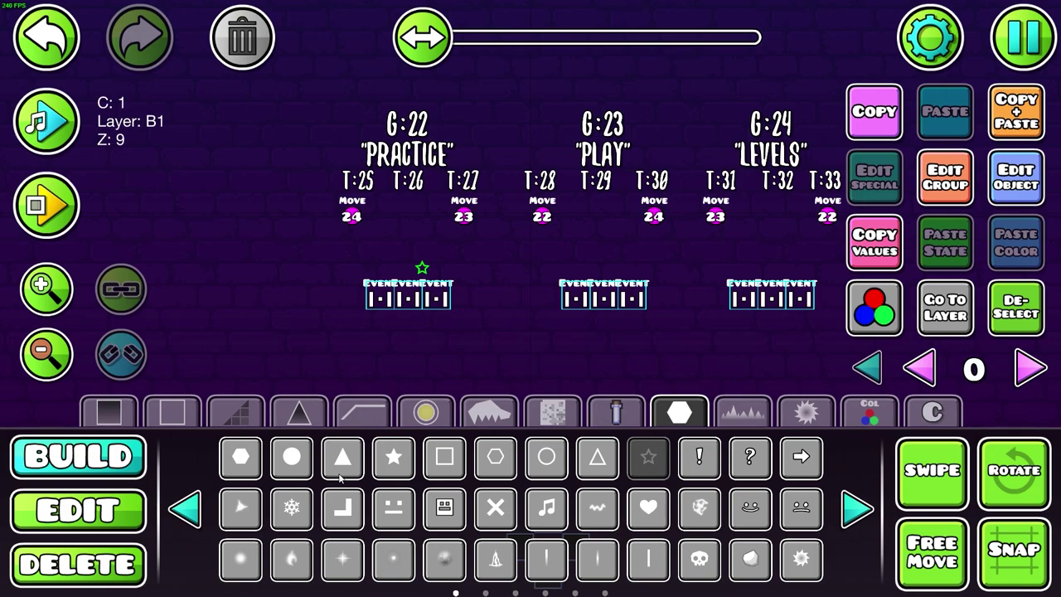
Center the star over the middle PRACTICE event trigger and assign it the next free group, 34
key(2)
click(549, 508)
click(935, 199)
click(332, 221)
click(672, 212)
click(539, 552)
Duplicate the PRACTICE star and move the copy above the middle PLAY event trigger
click(1003, 111)
key(d)
key(d)
key(d)
key(d)
key(d)
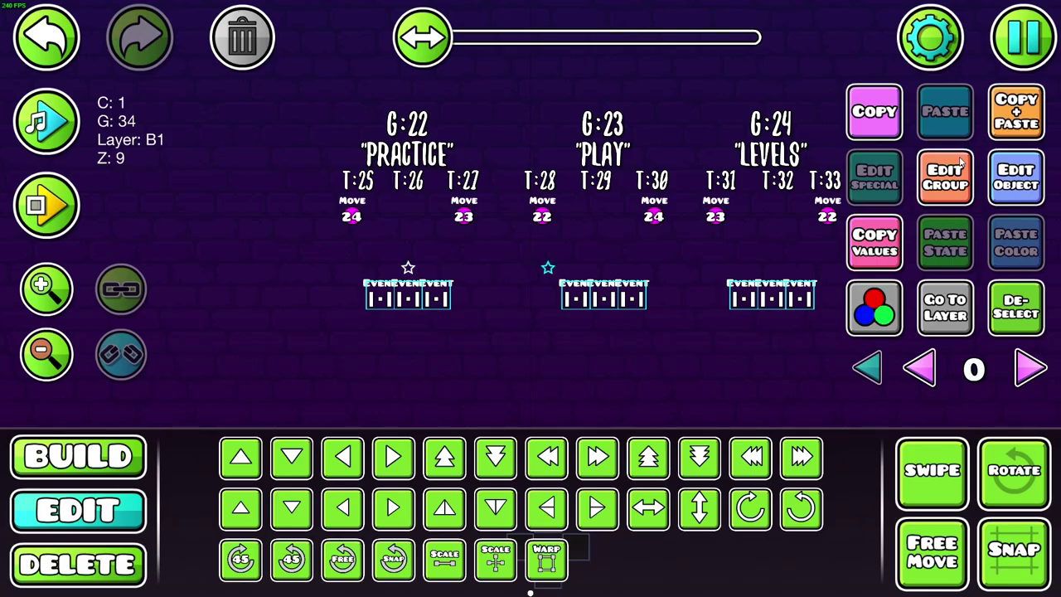
key(d)
key(d)
Replace the PLAY star's inherited group with the next free group, 35
click(945, 176)
click(313, 298)
click(296, 216)
click(725, 218)
click(535, 541)
Duplicate the PLAY star and move the copy above the middle LEVELS event trigger
key(ctrl+d)
key(d)
key(d)
key(d)
key(d)
key(d)
key(d)
Replace the LEVELS star's inherited group with the next free group, 36
click(945, 176)
click(313, 298)
click(296, 216)
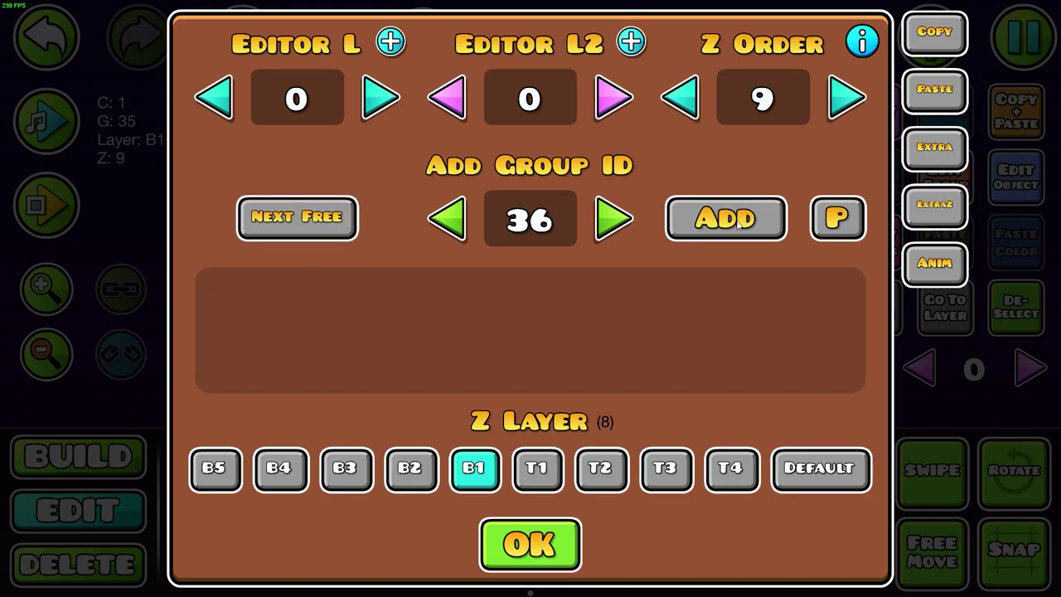
click(726, 217)
click(530, 542)
Select the stars and move them down onto the middle event trigger of each set
click(408, 268)
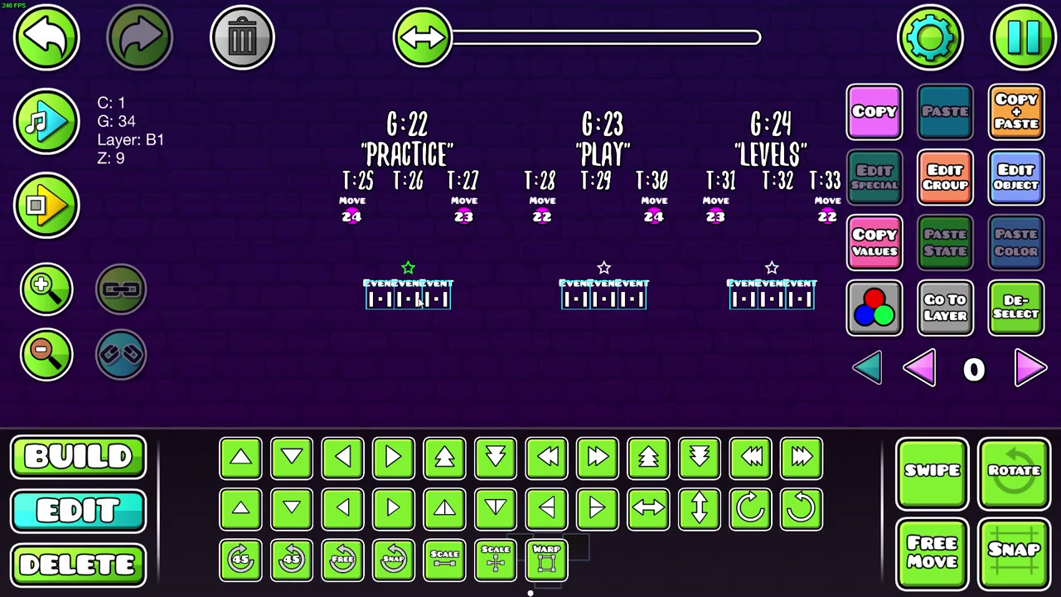
click(379, 299)
click(408, 300)
shift+drag(374, 310, 442, 295)
click(408, 267)
shift+click(604, 268)
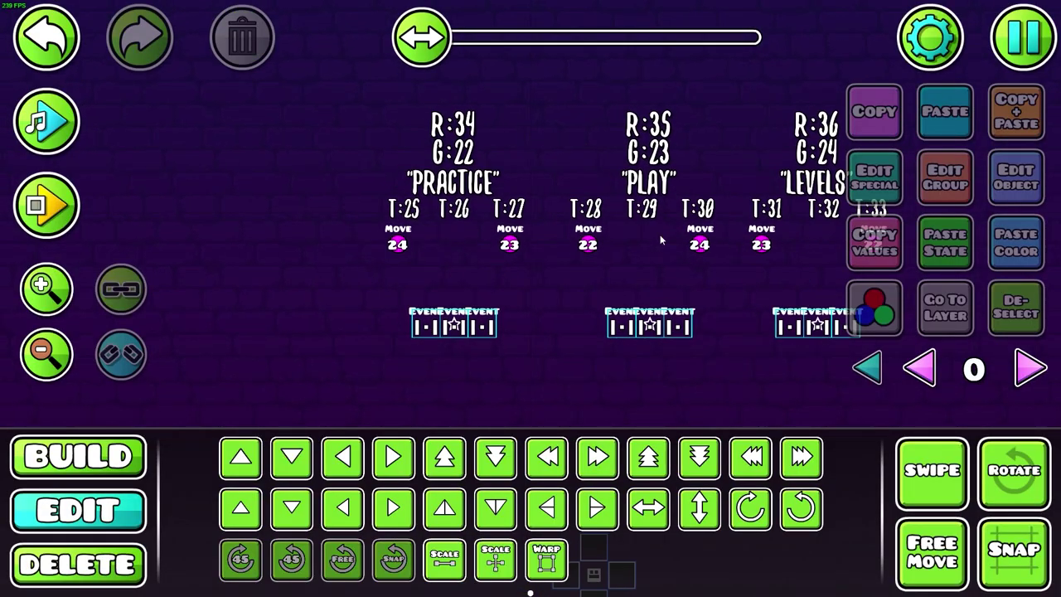
Configure the lower T:25 move trigger with P1 off, TargetPos group 34 and target group 22
click(408, 254)
click(999, 181)
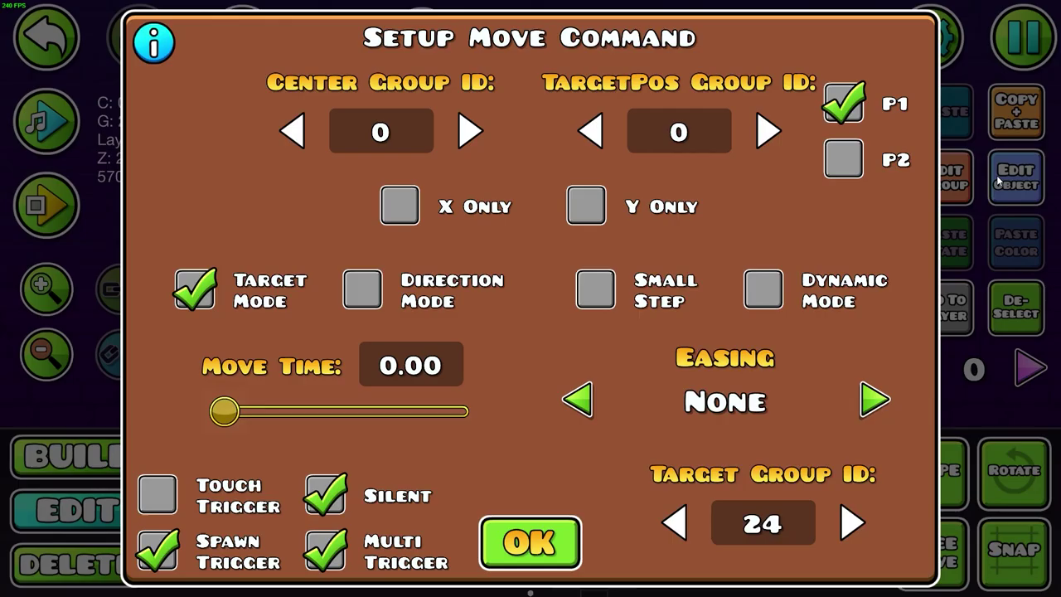
click(840, 105)
click(676, 134)
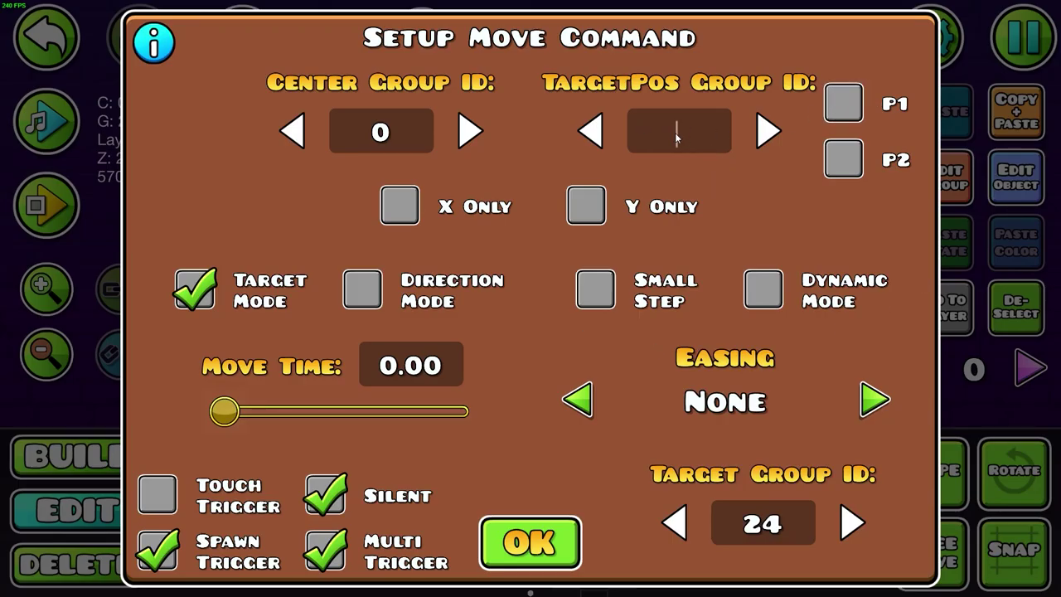
click(790, 514)
key(BackSpace)
text(2)
key(BackSpace)
text(4)
click(530, 543)
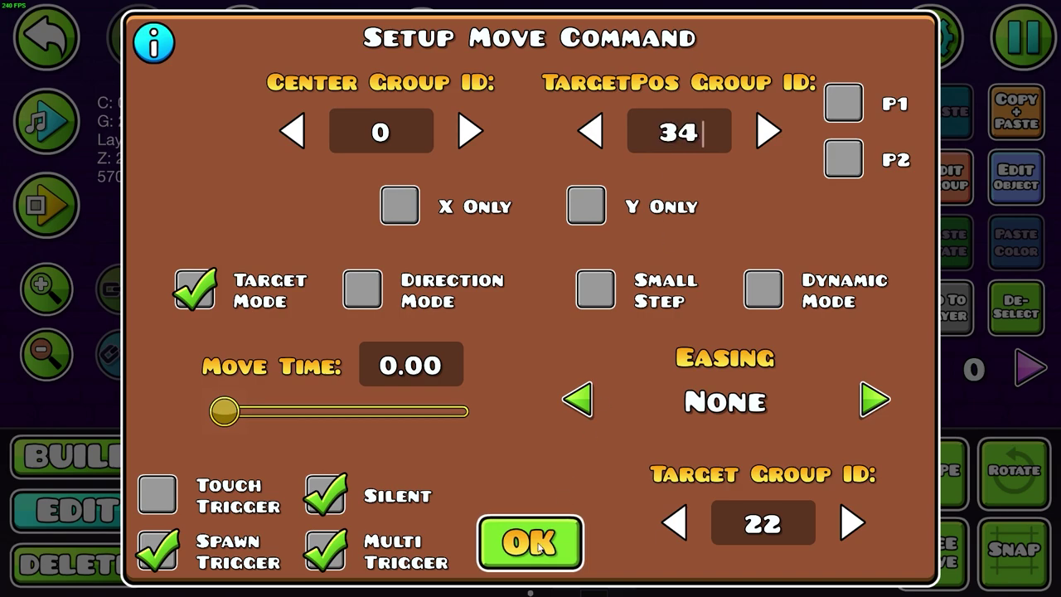
Copy the lower T:25 move trigger to beneath T:27 and replace its group with 27
drag(456, 249, 513, 247)
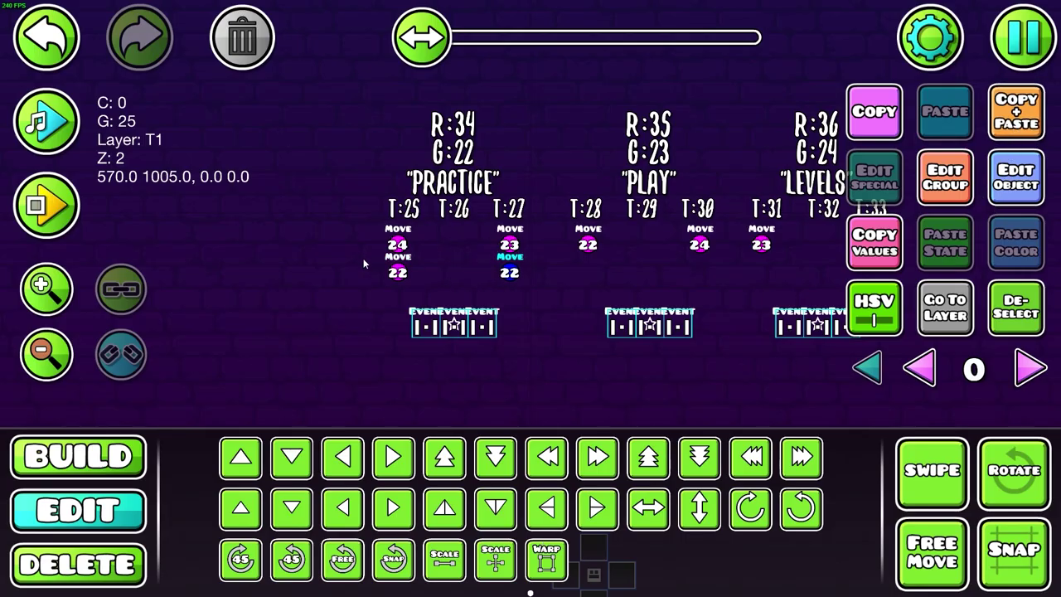
click(510, 272)
click(933, 183)
click(313, 299)
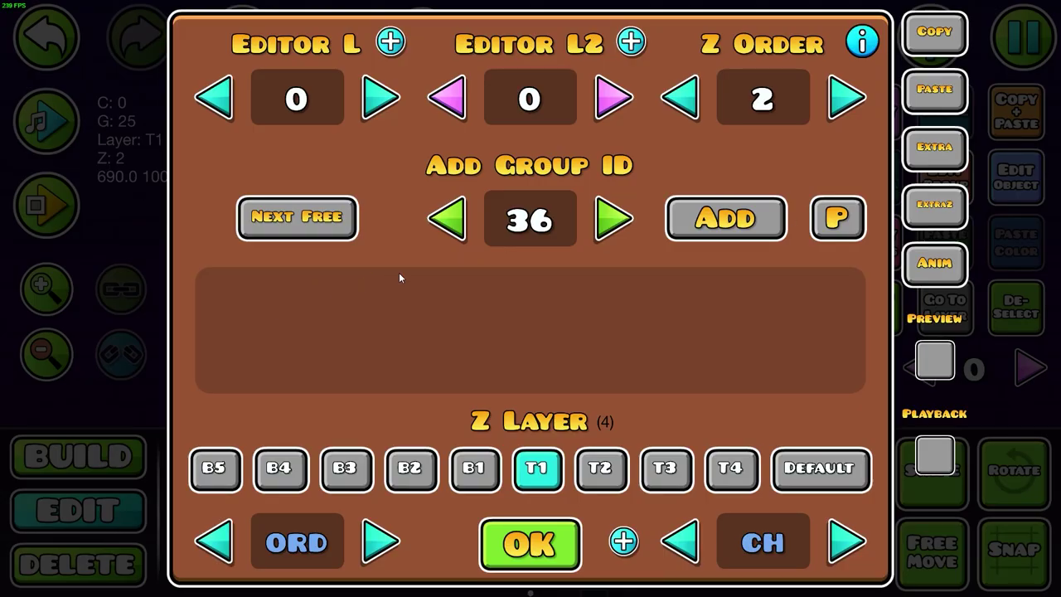
key(BackSpace)
key(BackSpace)
text(27)
click(727, 235)
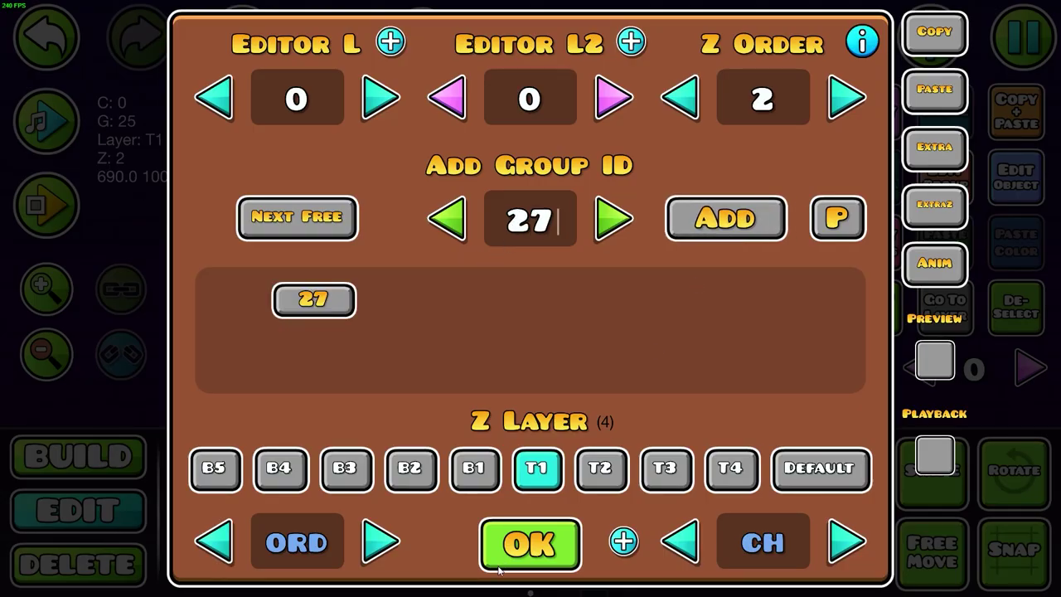
click(501, 567)
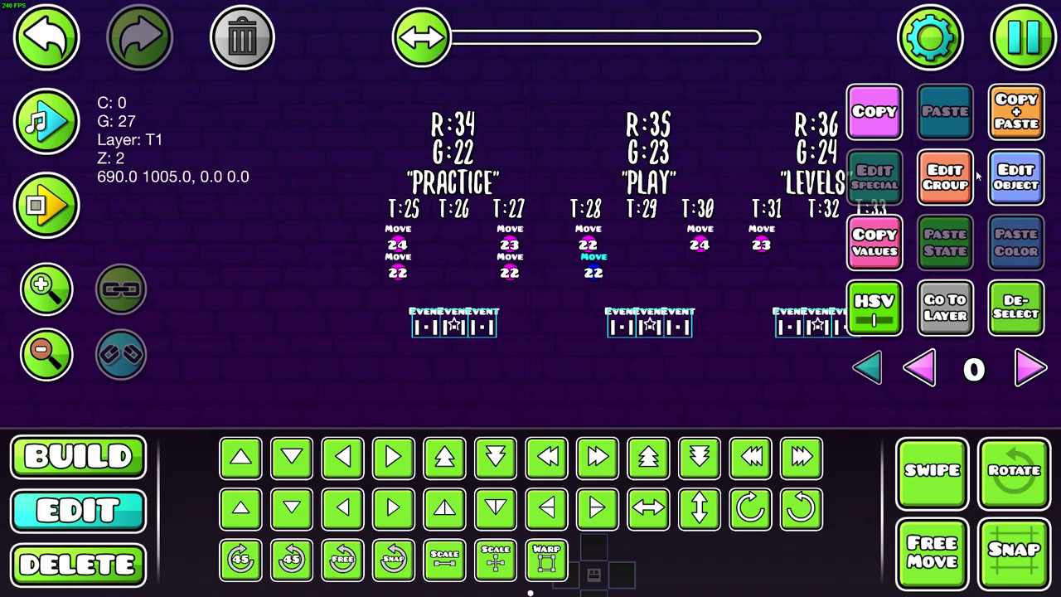
Align the copied lower move trigger beneath T:28, set its target group to 23 and its group to 28
click(1016, 177)
click(852, 523)
click(530, 543)
click(956, 199)
click(531, 545)
click(1004, 200)
click(531, 543)
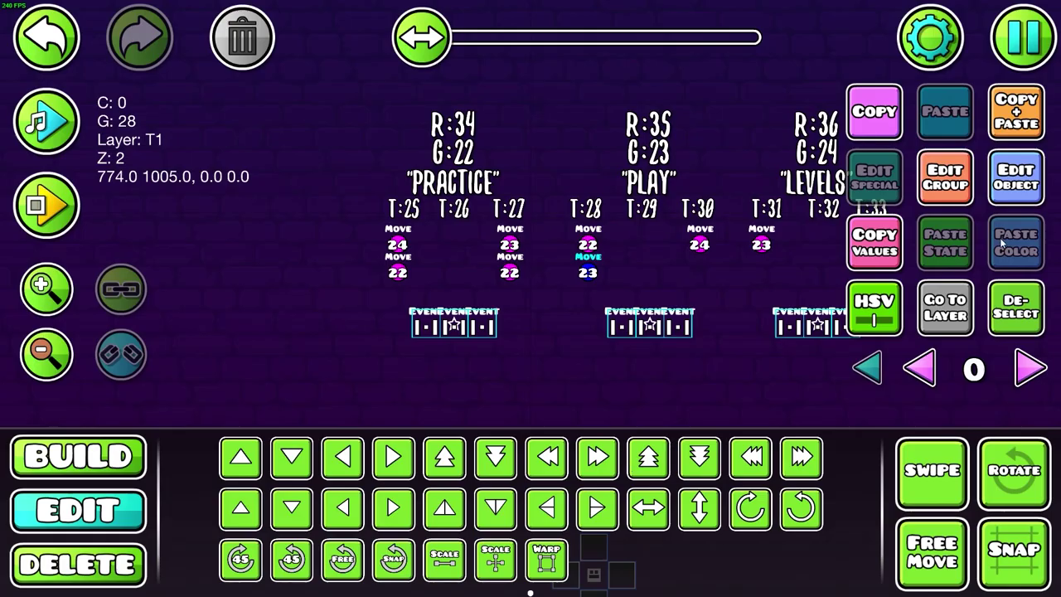
click(1006, 195)
click(530, 544)
Assign the copied lower move trigger beneath T:30 to group 30
click(946, 182)
double_click(618, 223)
click(530, 544)
Duplicate the lower T:30 move trigger and place the copy beneath T:31
key(ctrl+d)
key(d)
key(d)
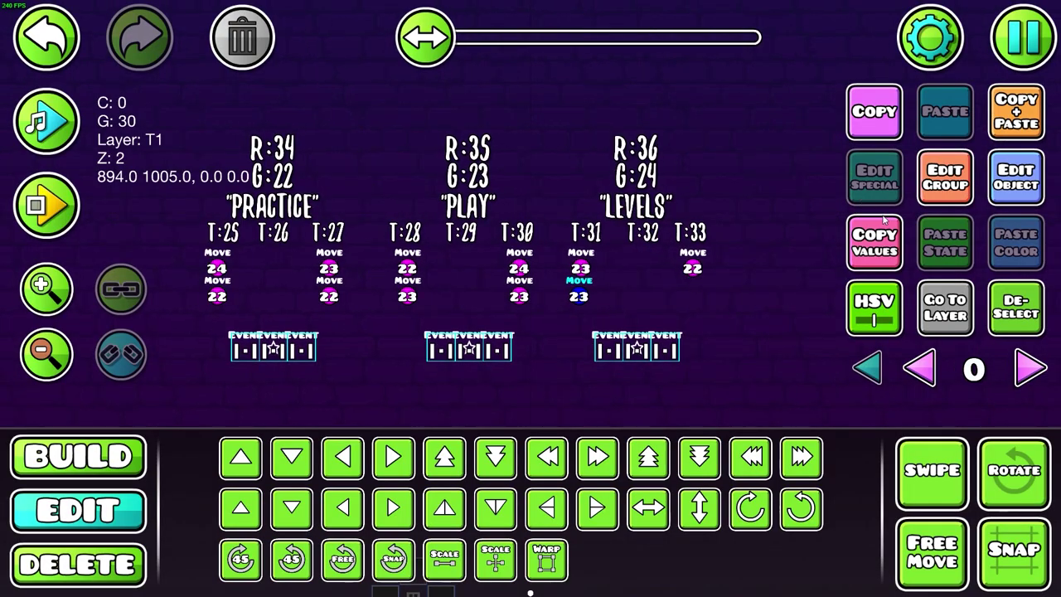
Set the copied lower move trigger beneath T:31 to target group 24 and replace its group with 31
click(1016, 176)
click(853, 522)
click(531, 543)
click(946, 176)
click(313, 299)
click(613, 212)
click(722, 218)
click(531, 543)
Duplicate the lower T:31 move trigger, place the copy beneath T:33 and assign it to group 33
key(ctrl+d)
key(d)
key(d)
key(d)
key(d)
click(946, 177)
double_click(614, 216)
click(531, 543)
shift+click(574, 296)
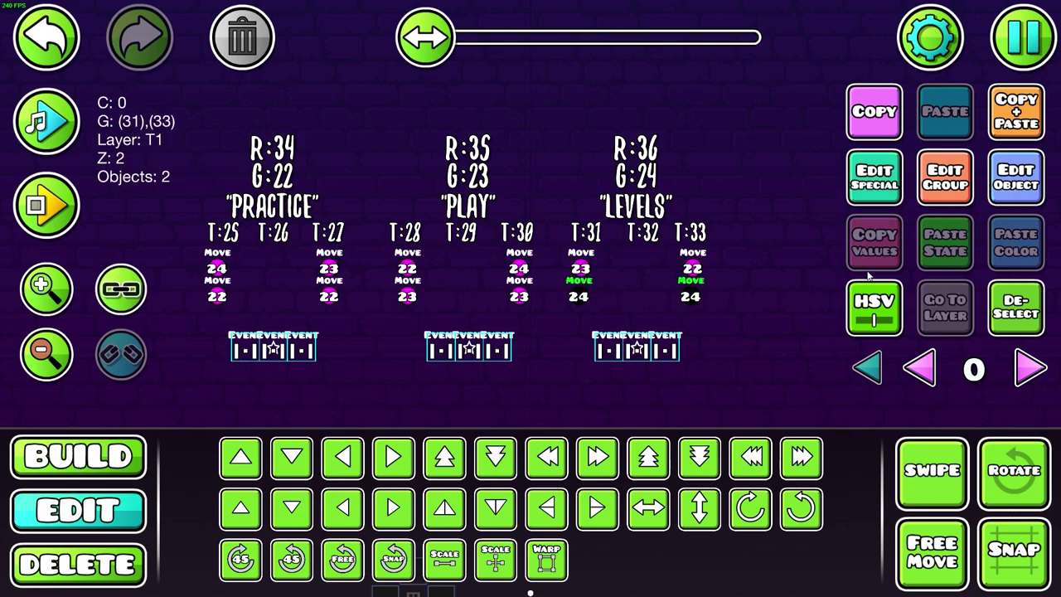
key(alt+d)
Place a toggle trigger in the empty area well to the left of the PRACTICE trigger group
scroll(490, 299, down, 1)
key(1)
drag(476, 353, 922, 330)
click(874, 416)
click(547, 456)
click(421, 276)
drag(738, 302, 518, 91)
key(2)
drag(635, 305, 405, 286)
drag(92, 239, 594, 256)
drag(579, 169, 645, 591)
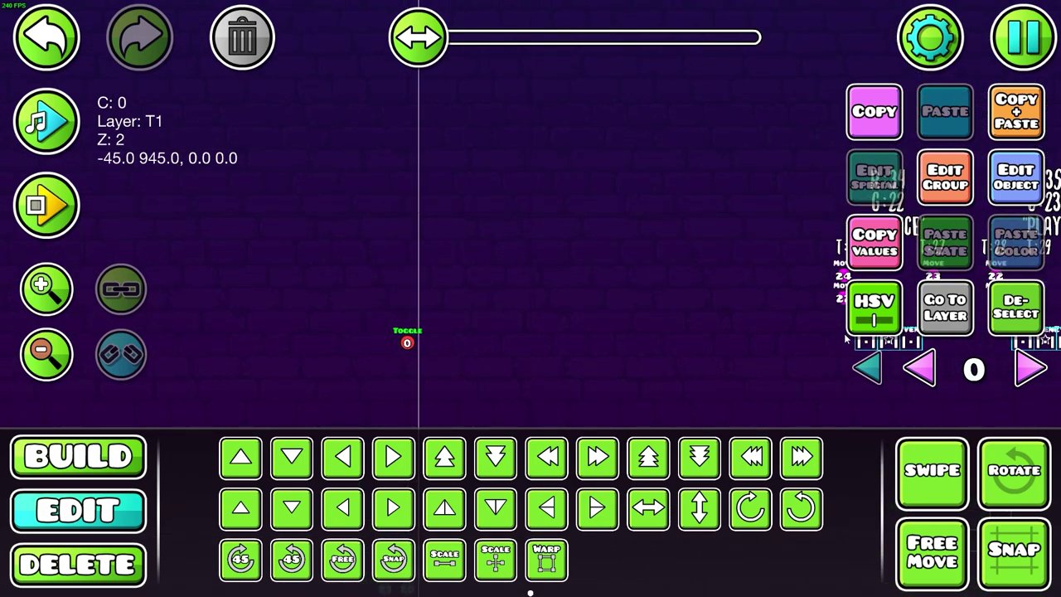
Set the toggle trigger's group ID to 16 and stack two copies above it targeting groups 17 and 18
click(998, 191)
text(16)
click(534, 477)
key(ctrl+d)
key(w)
click(1003, 179)
click(637, 247)
key(Escape)
click(1017, 112)
click(1015, 176)
click(630, 243)
click(531, 477)
scroll(546, 296, right, 5)
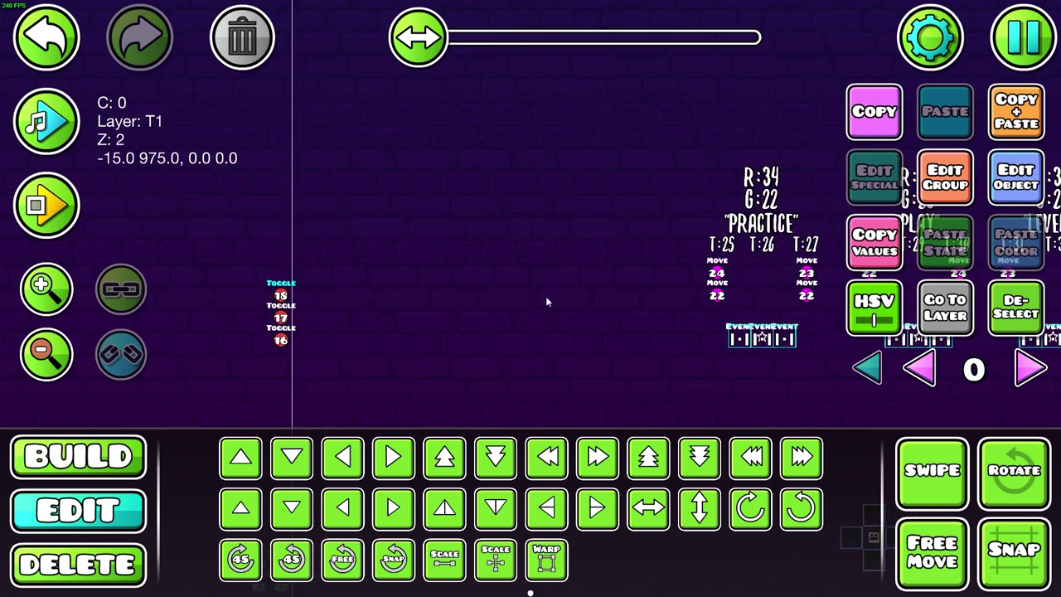
Add a text label reading SEL:18 above the R:34 label of the PRACTICE group
click(510, 203)
click(1015, 176)
click(784, 66)
click(800, 233)
click(688, 241)
text(SEL:16)
key(BackSpace)
text(7)
key(BackSpace)
text(8)
click(563, 506)
Add the labels SEL:16 above the PLAY group and SEL:17 above the LEVELS group
click(637, 104)
click(1016, 177)
click(784, 66)
click(640, 214)
key(BackSpace)
text(6)
click(531, 504)
key(BackSpace)
text(7)
click(531, 504)
Place a toggle trigger beneath the T:25 move triggers with group ID 18, Spawn Trigger and Multi Trigger enabled
click(271, 255)
key(1)
click(456, 216)
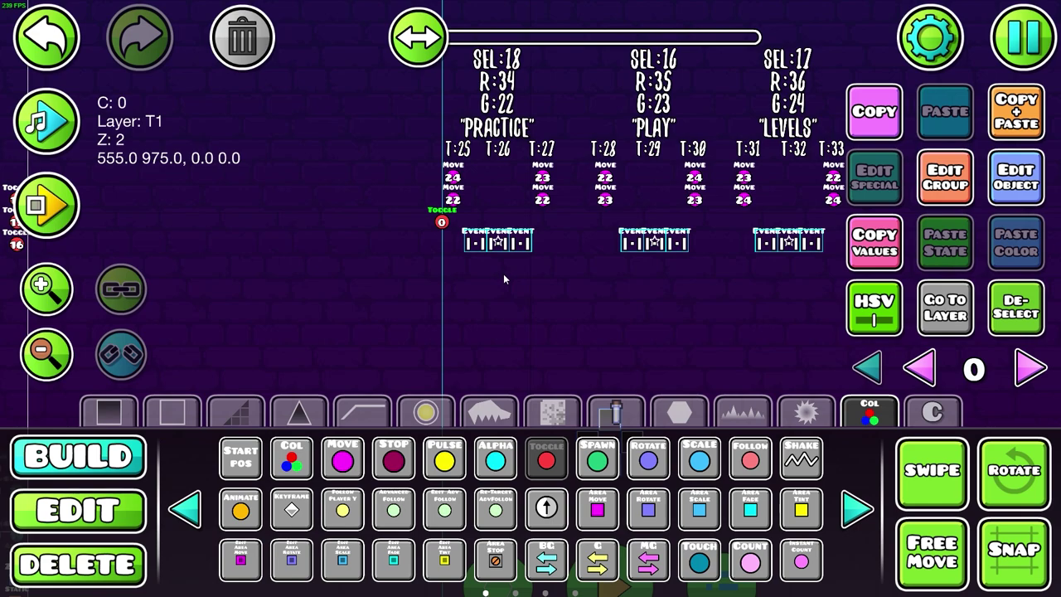
click(299, 412)
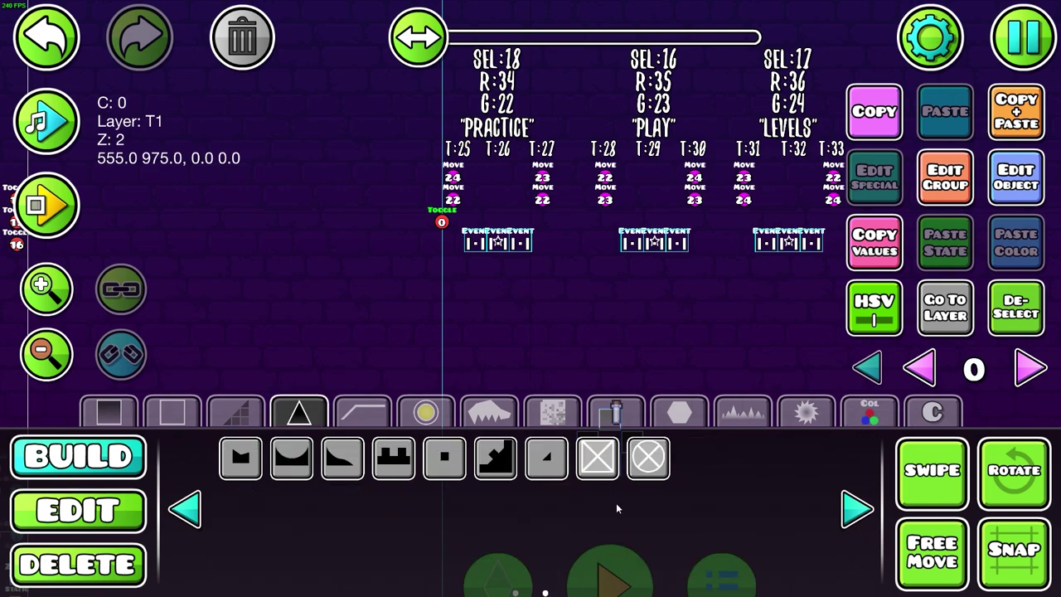
click(859, 509)
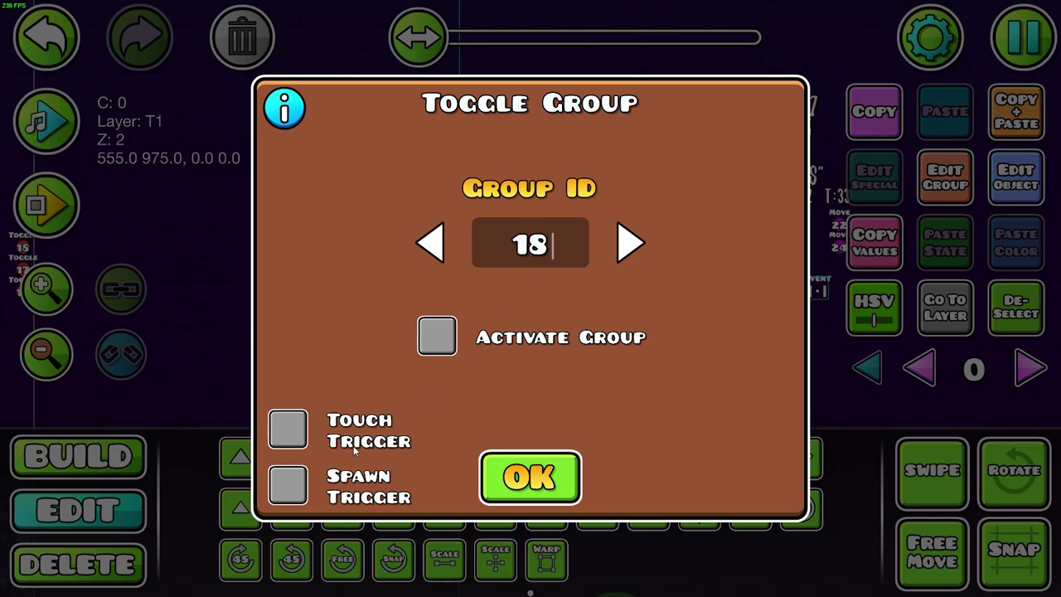
click(287, 483)
click(675, 484)
click(531, 476)
Duplicate the T:25 toggle trigger directly below itself and make the copy activate group 17
click(1002, 122)
key(s)
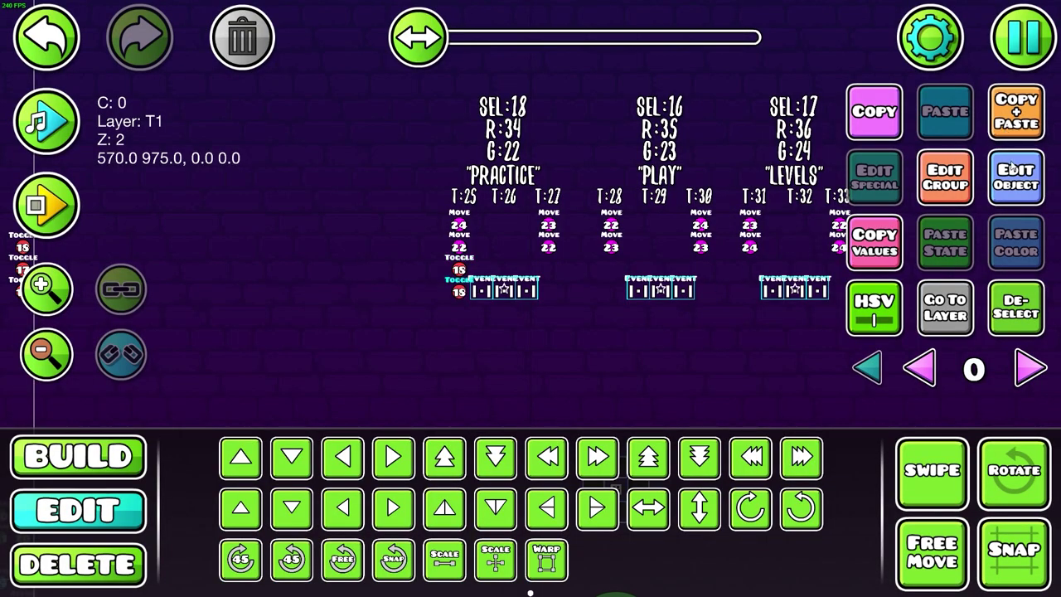
click(1005, 176)
click(442, 330)
click(430, 244)
click(431, 244)
click(630, 244)
click(531, 477)
Set the copied activating toggle trigger for T:27 to group ID 16
key(s)
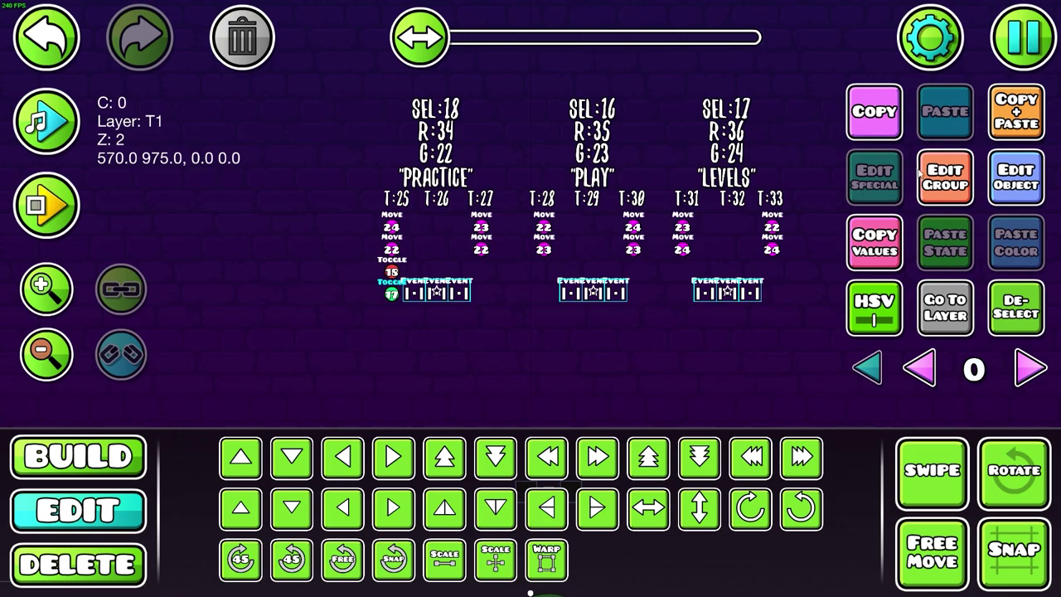
click(1003, 184)
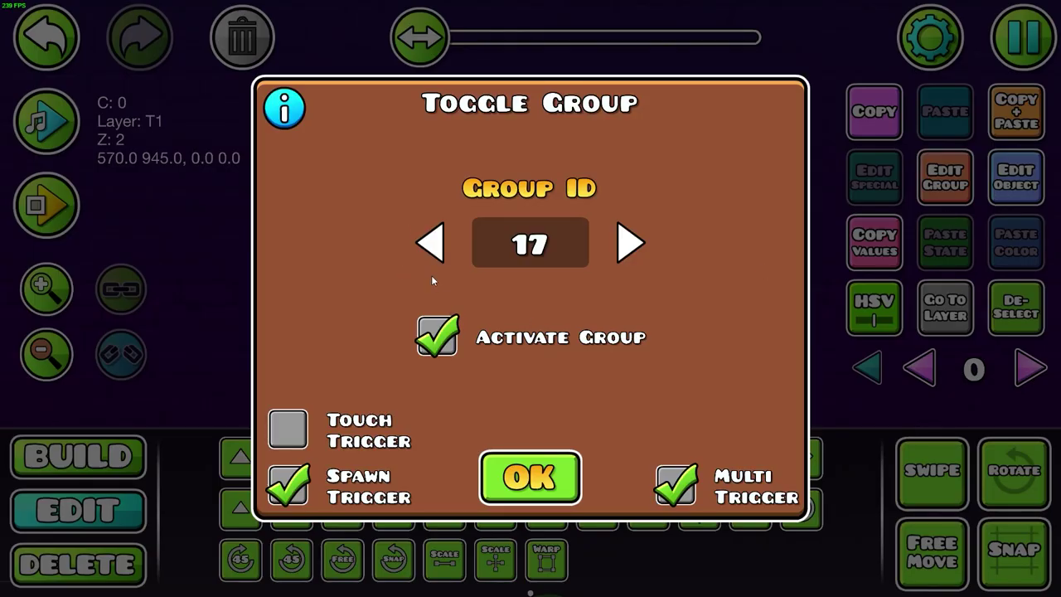
click(432, 245)
click(530, 476)
Copy the deactivating toggle trigger beneath T:28 and T:30 with group 16, and beneath T:31 and T:33 with group 17
click(394, 270)
click(1000, 124)
key(d)
key(d)
key(d)
key(d)
key(d)
key(d)
key(d)
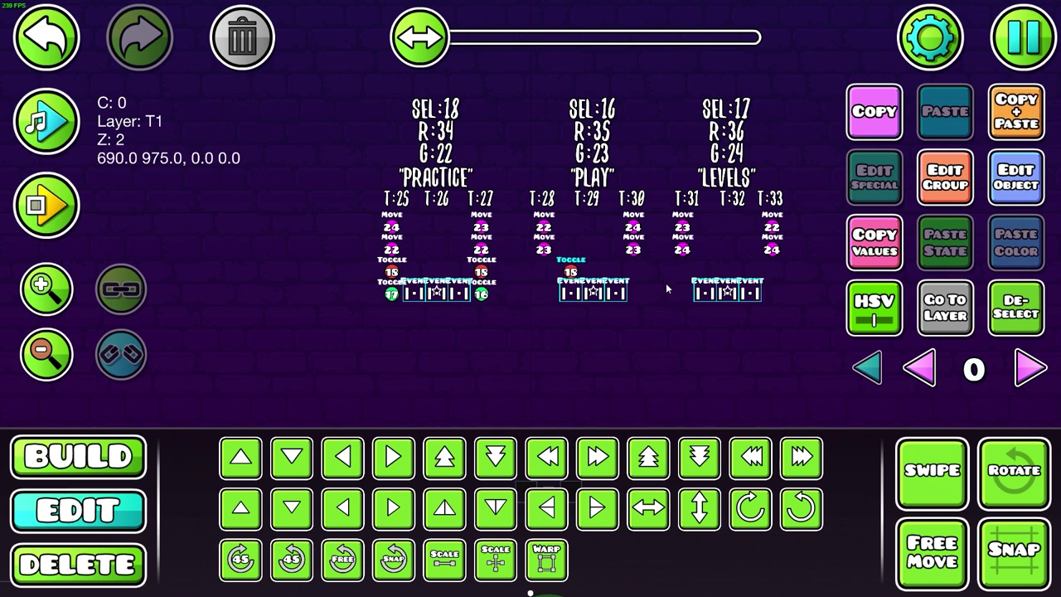
key(d)
key(d)
key(d)
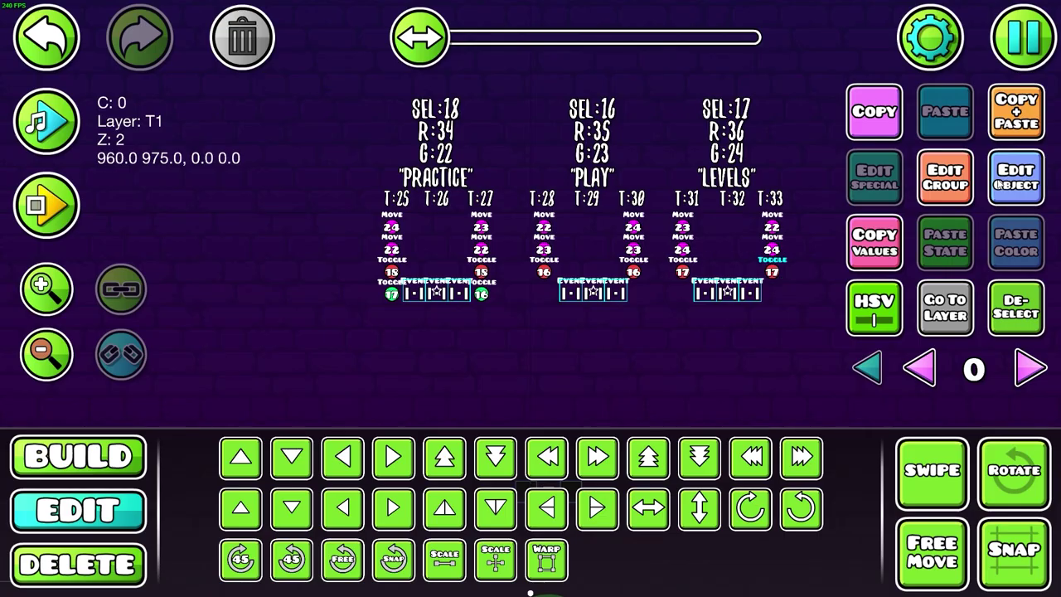
Copy the activating toggle trigger beneath T:28, T:30, T:31 and T:33, targeting groups 18, 17, 16 and 18 respectively
click(1016, 111)
click(1020, 178)
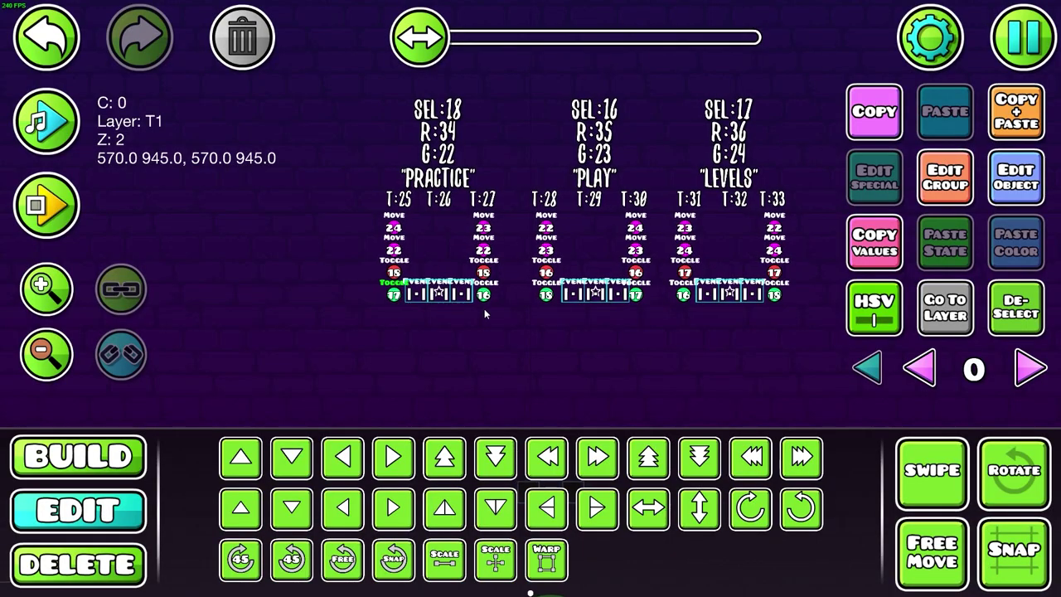
Assign the toggle trigger beneath T:25 to group 25, and open group editing for the two toggles beneath T:28
click(945, 178)
click(570, 225)
key(BackSpace)
key(BackSpace)
text(25)
click(671, 208)
click(530, 544)
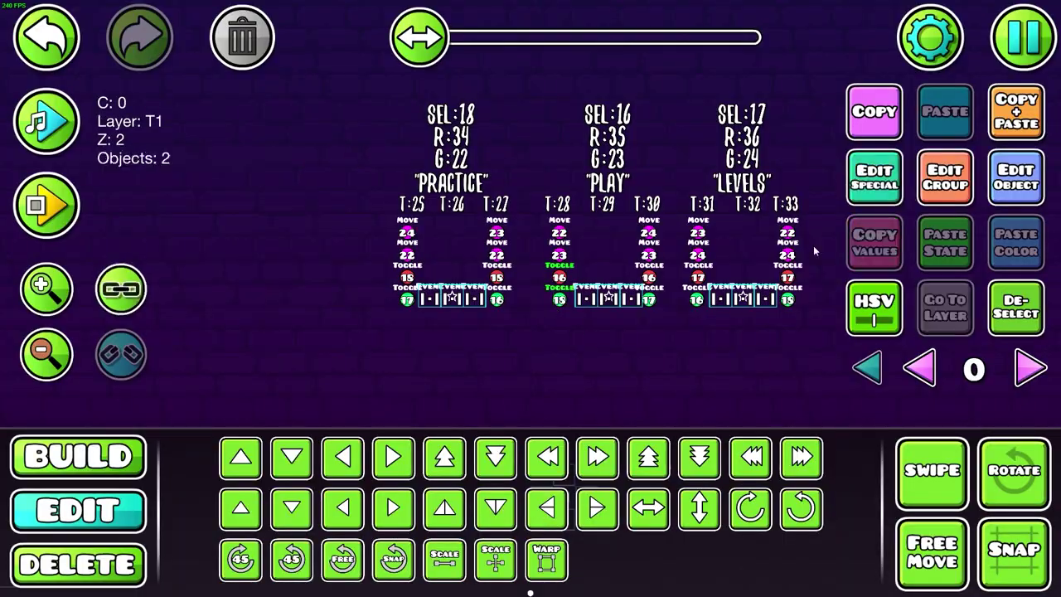
click(945, 178)
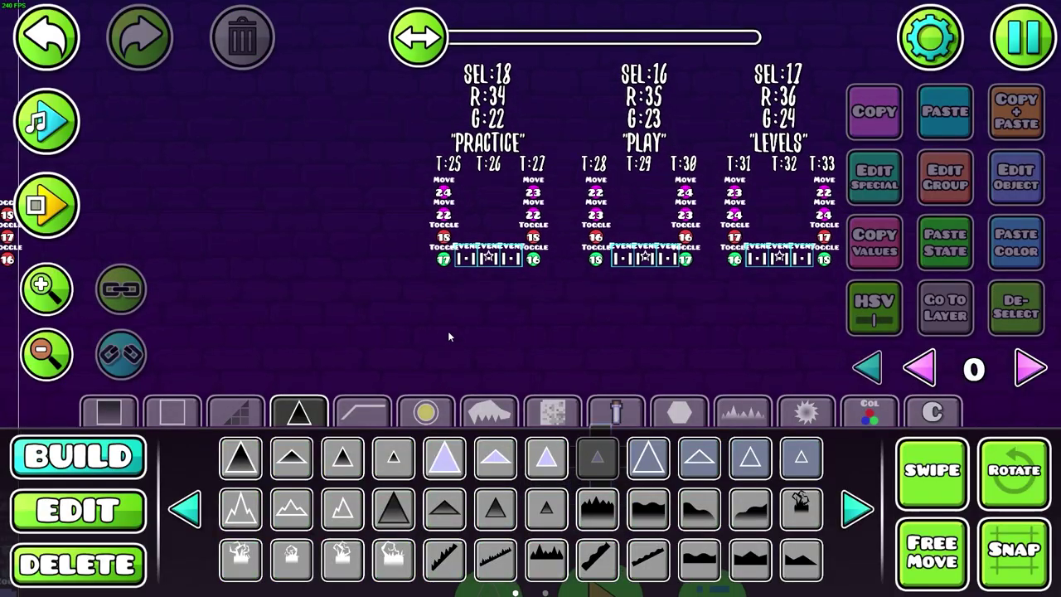
Place a toggle block on the face block at the centre of the cross above the menu buttons
scroll(431, 290, down, 3)
drag(571, 249, 624, 168)
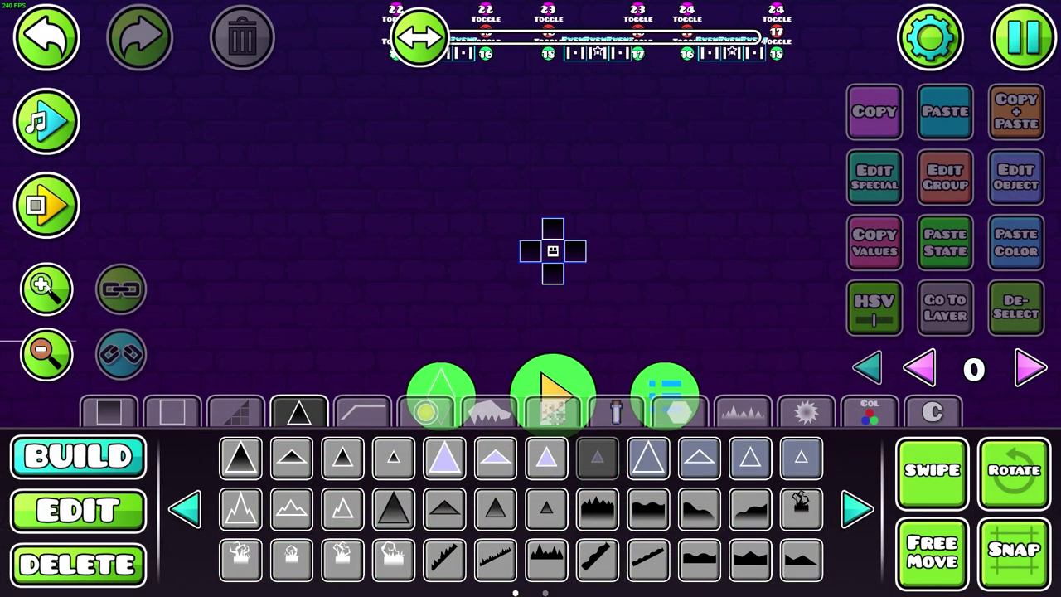
click(48, 287)
drag(395, 261, 374, 201)
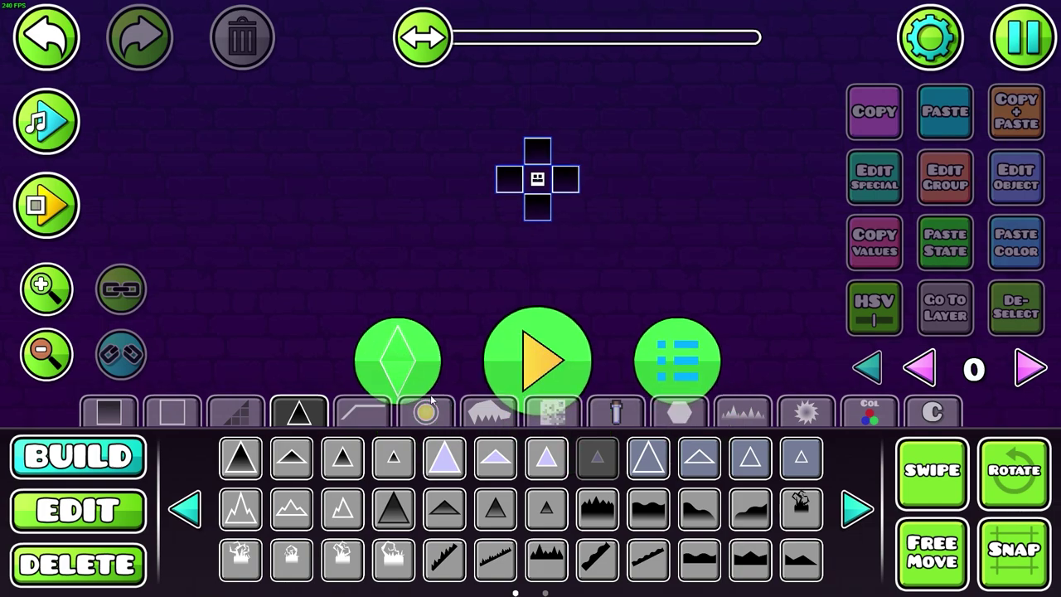
click(570, 415)
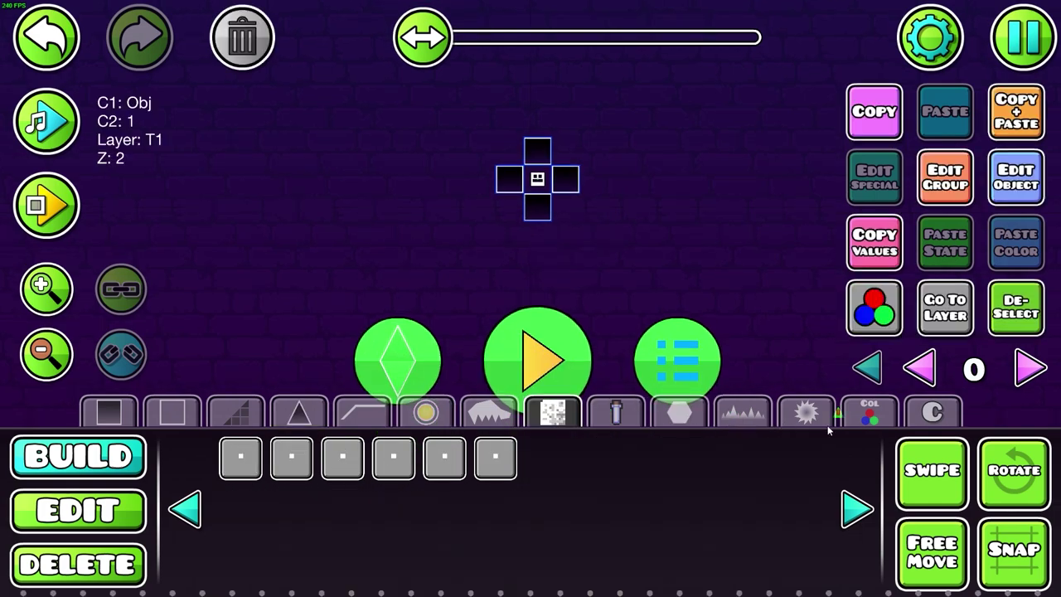
click(869, 412)
click(241, 73)
click(189, 505)
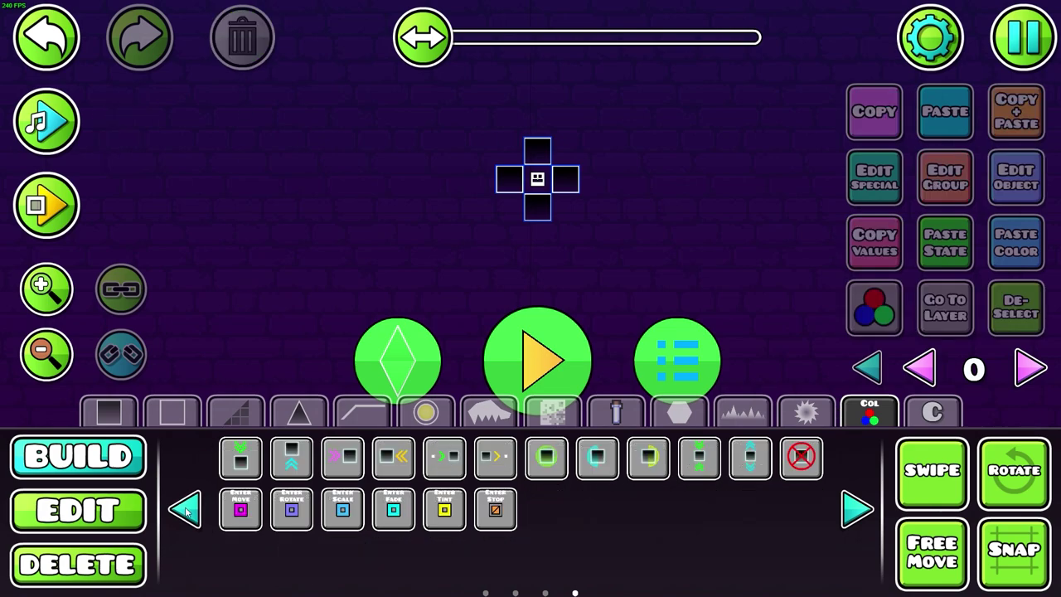
click(189, 506)
click(355, 454)
click(412, 155)
key(s)
key(d)
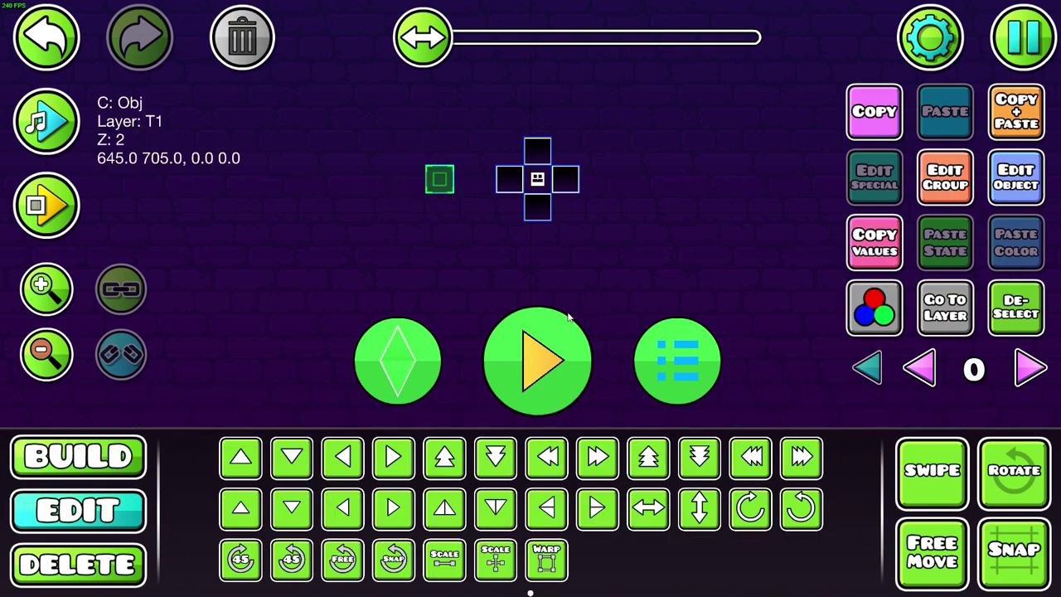
key(2)
key(d)
Enable Activate Group and Claim Touch on the toggle block, leaving Spawn Only off
click(537, 179)
click(1017, 177)
click(437, 335)
click(689, 476)
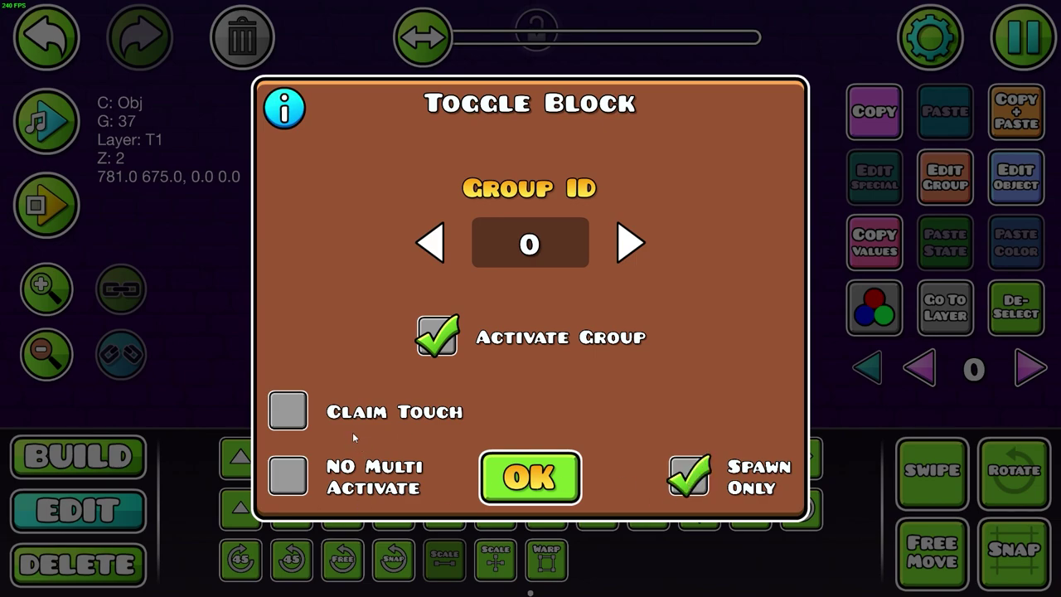
click(288, 411)
click(689, 476)
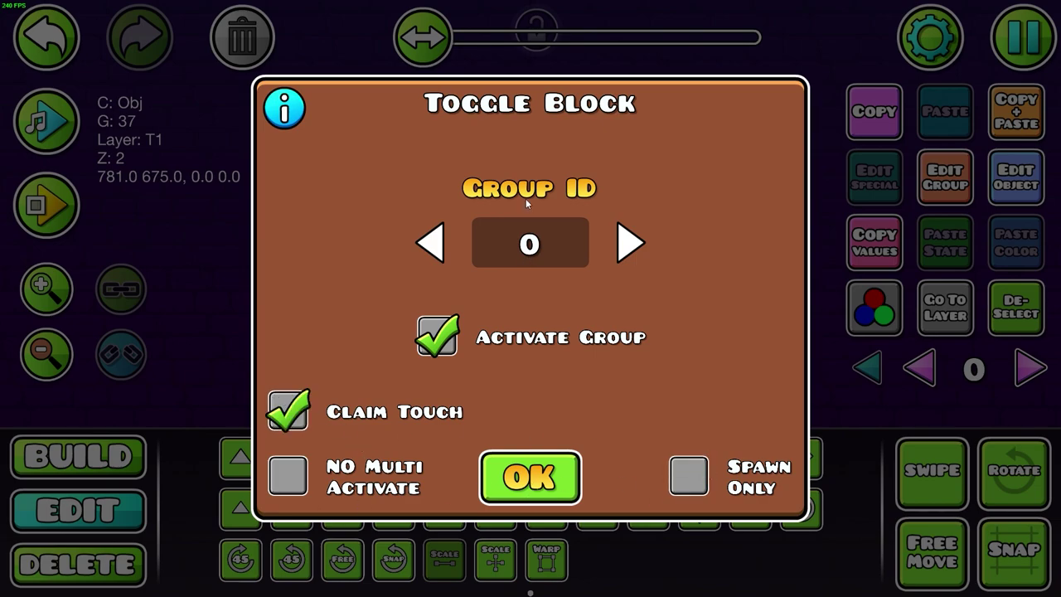
Add the toggle block to group 37 and set the group ID it activates to 38
text(37)
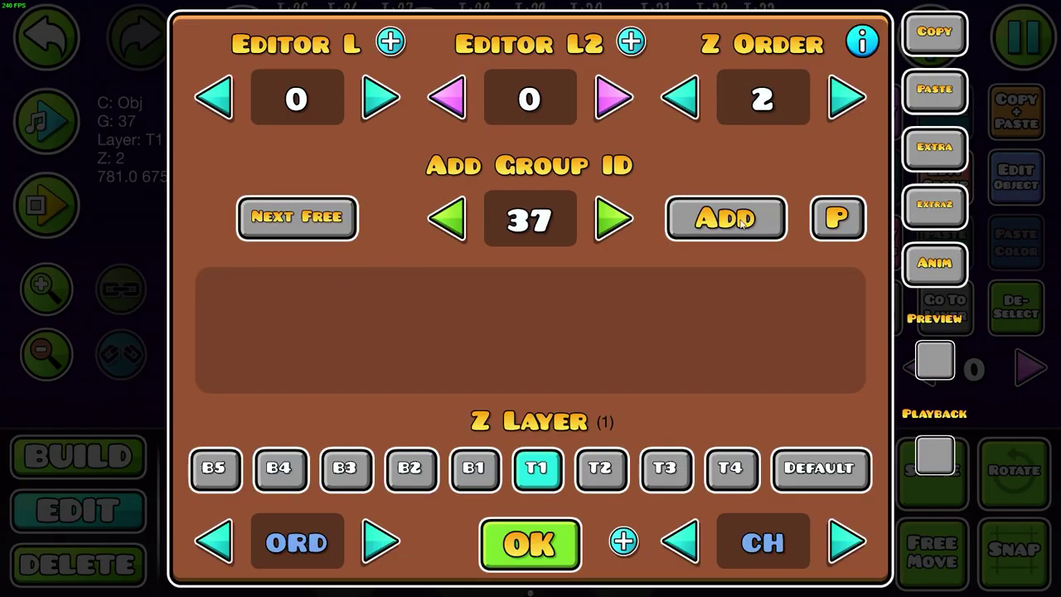
click(727, 218)
click(571, 527)
click(990, 200)
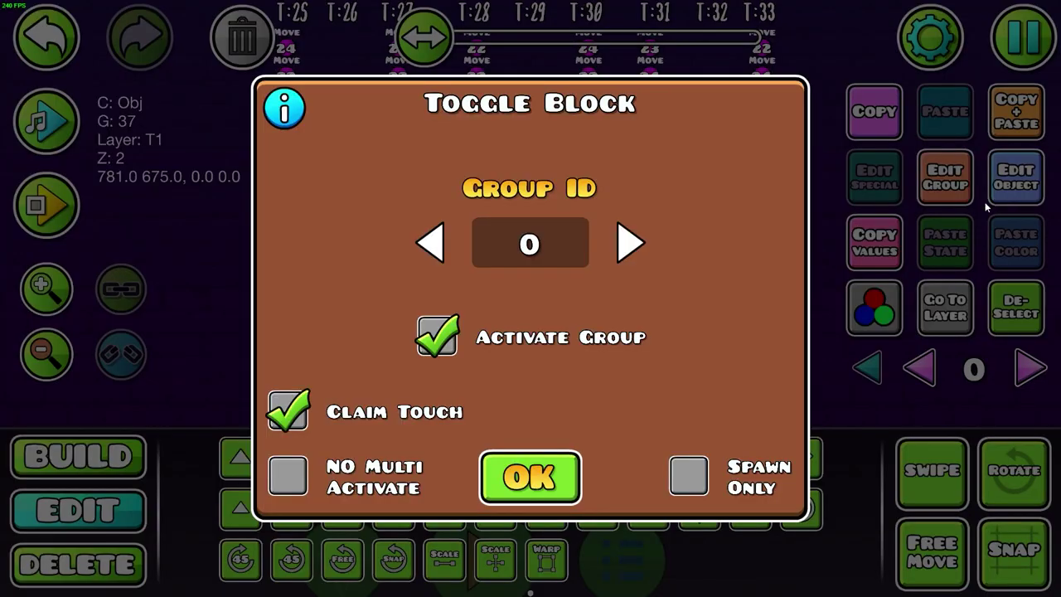
text(3)
text(8)
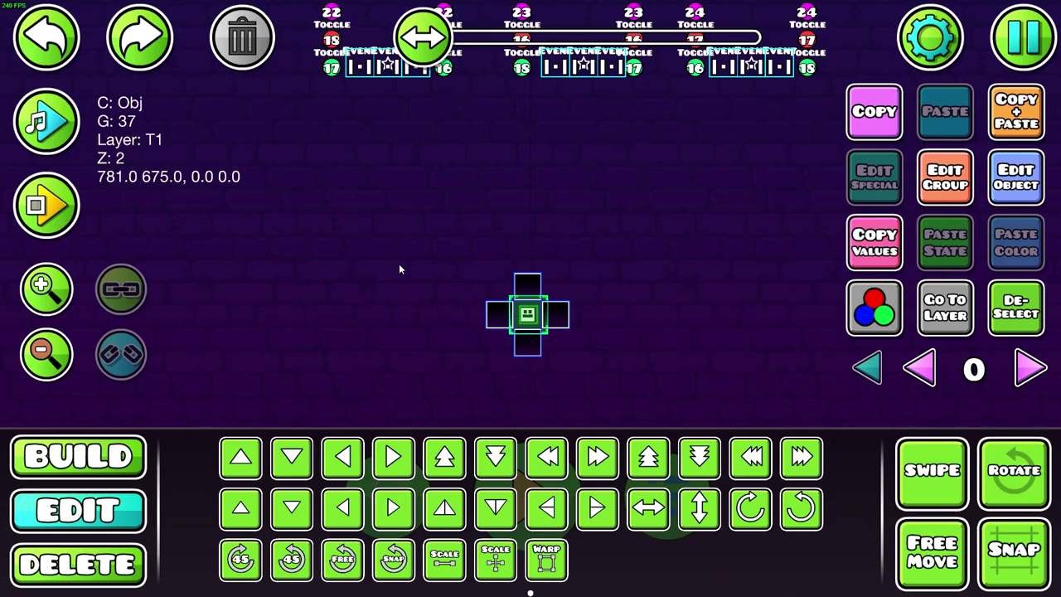
Place a move trigger beside the SPWN G:38 label above the menu trigger groups
drag(523, 80, 554, 251)
drag(627, 44, 607, 419)
key(1)
click(872, 412)
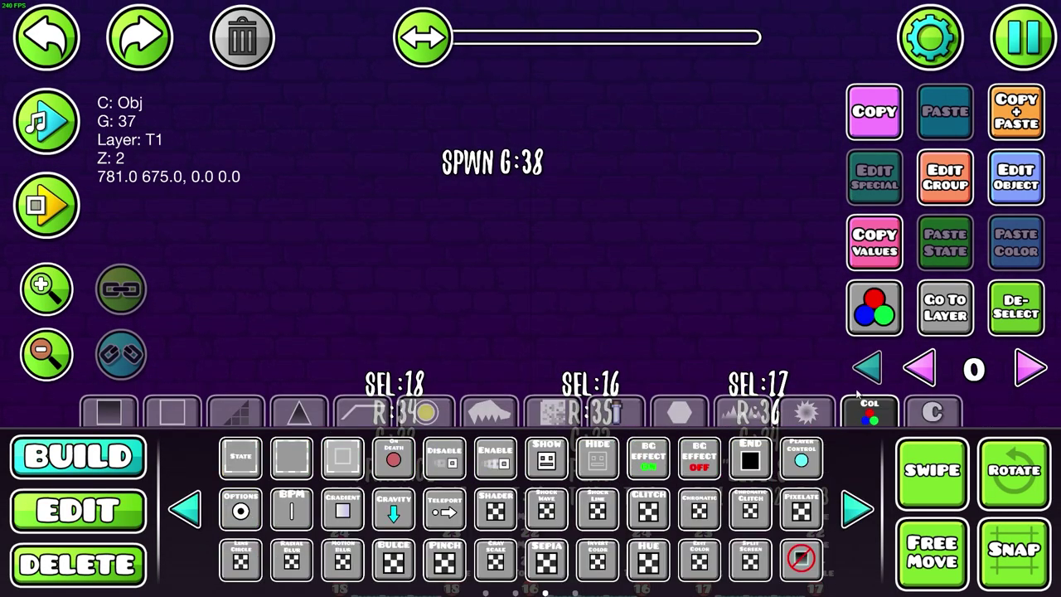
drag(889, 417, 851, 472)
click(868, 508)
click(857, 509)
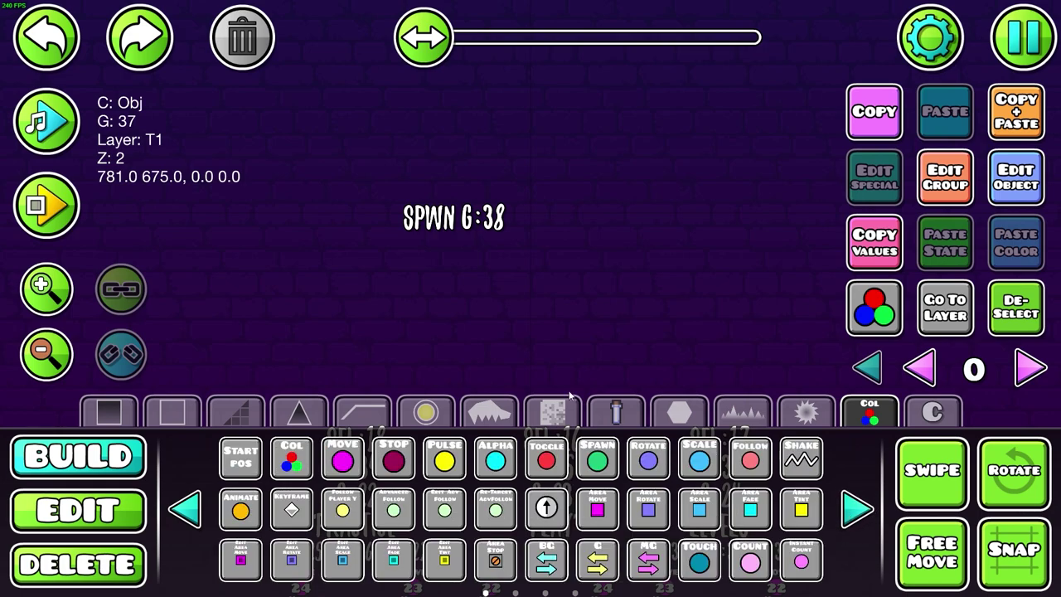
drag(531, 365, 457, 430)
click(343, 459)
click(464, 290)
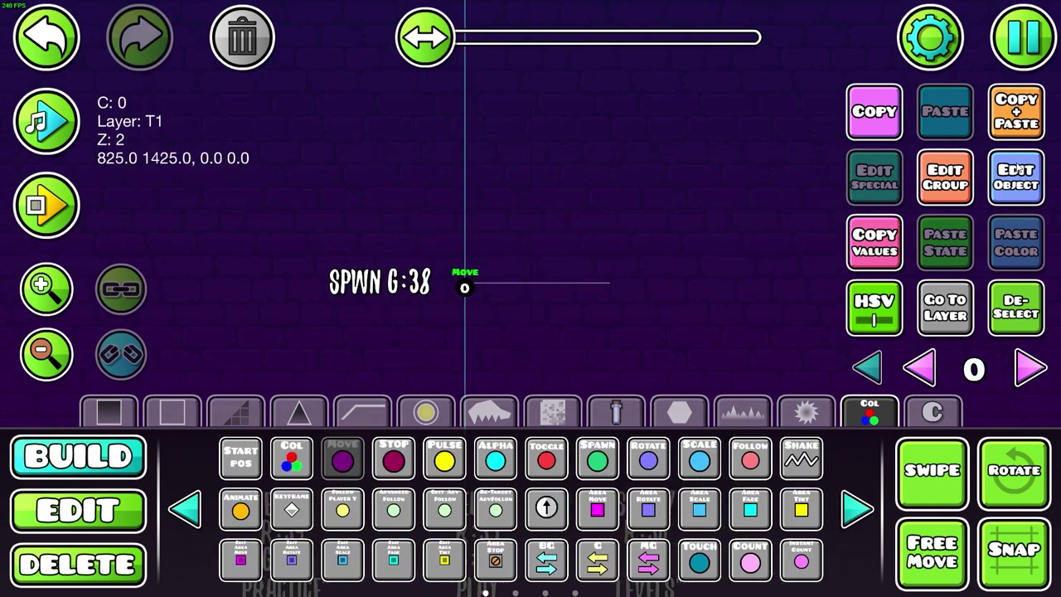
Configure the move trigger to target group 37 with Move X -30, Silent, Spawn Trigger and Multi Trigger enabled
click(1017, 174)
click(777, 528)
text(37)
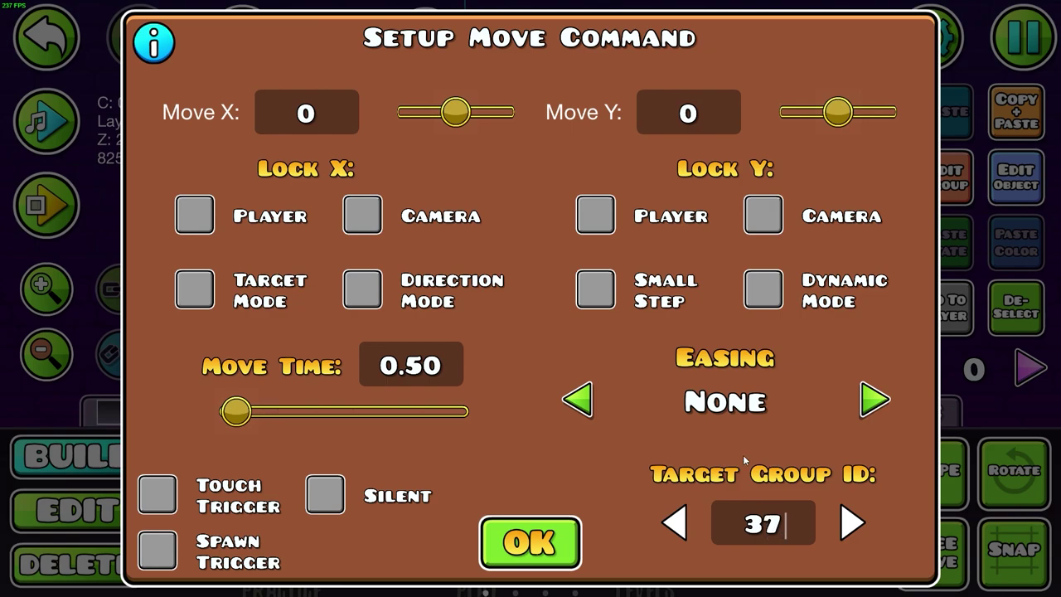
click(306, 116)
text(-30)
click(325, 495)
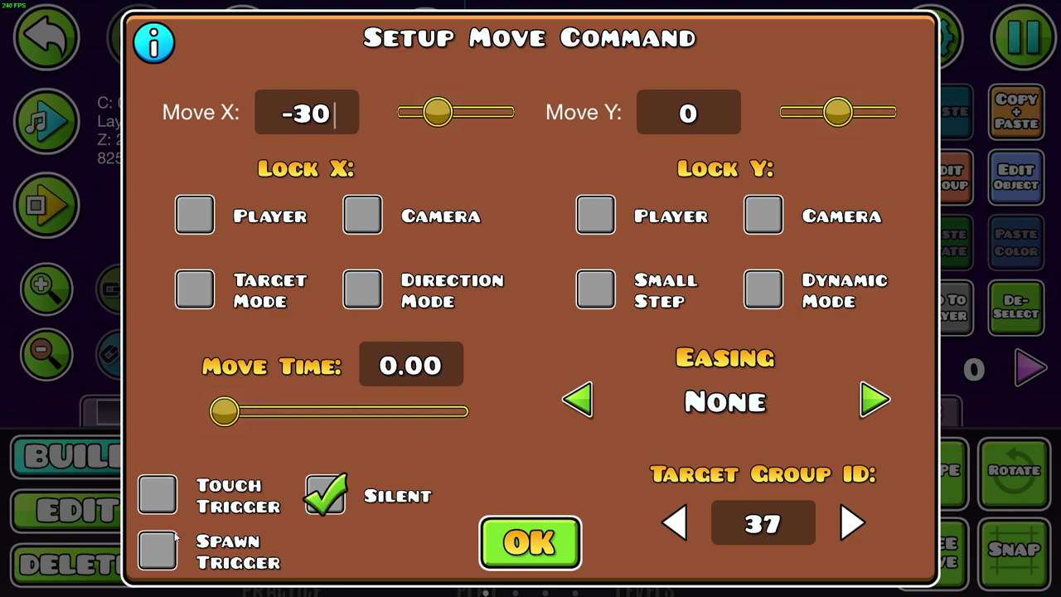
click(158, 550)
click(325, 551)
click(530, 544)
Add the move trigger beside the SPWN G:38 label to group 38 and deselect it
click(955, 176)
click(750, 219)
click(542, 547)
key(alt+d)
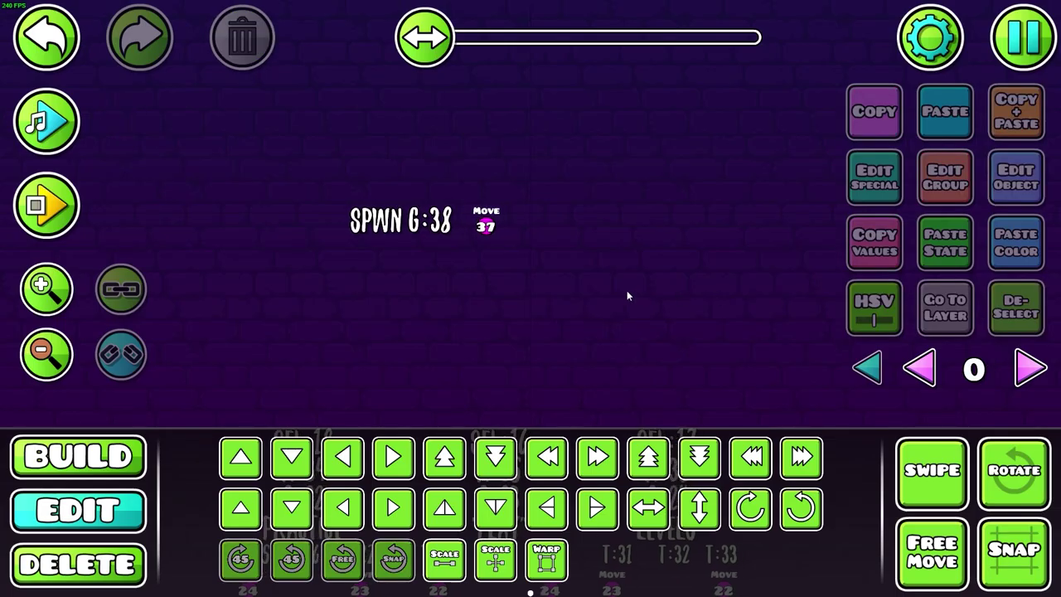
key(1)
scroll(623, 335, down, 3)
drag(655, 320, 702, 180)
drag(457, 370, 451, 278)
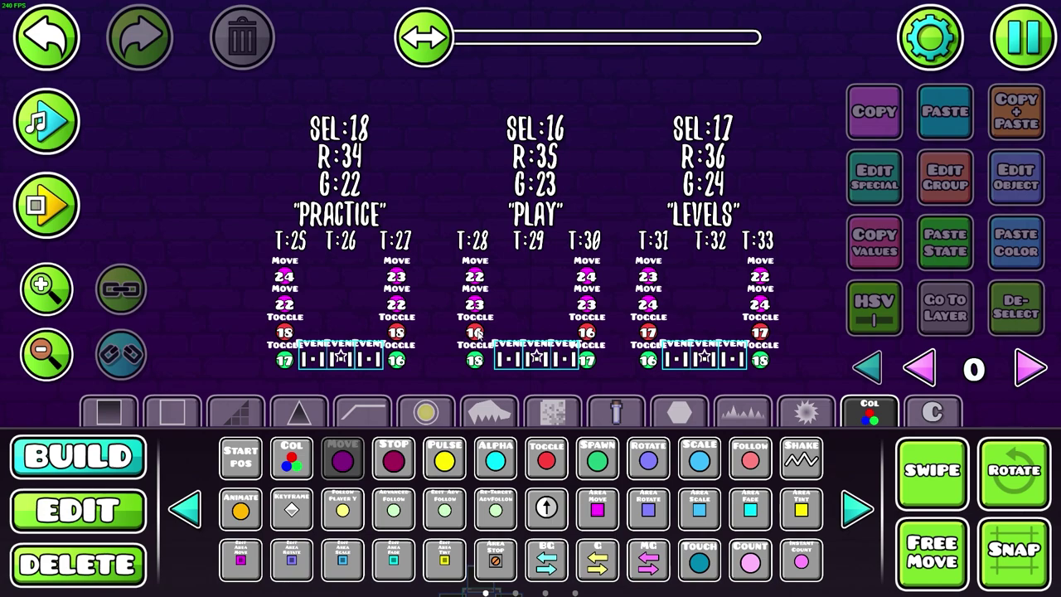
Place a second move trigger at SPWN G:38, targeting group 23 with Target Mode, Silent, Spawn Trigger and Multi Trigger enabled
drag(478, 335, 461, 514)
click(519, 96)
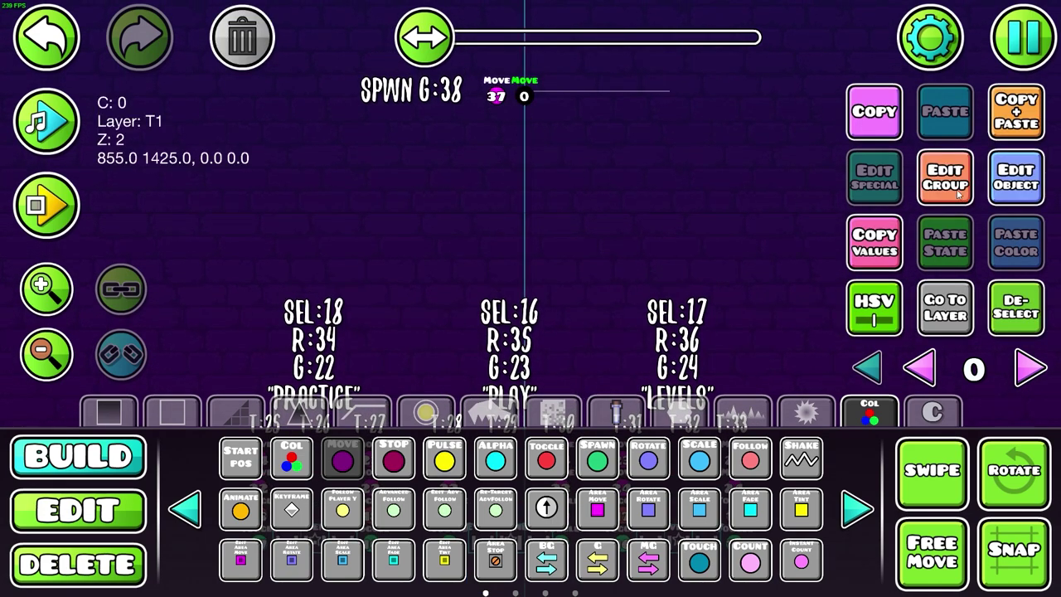
click(1016, 176)
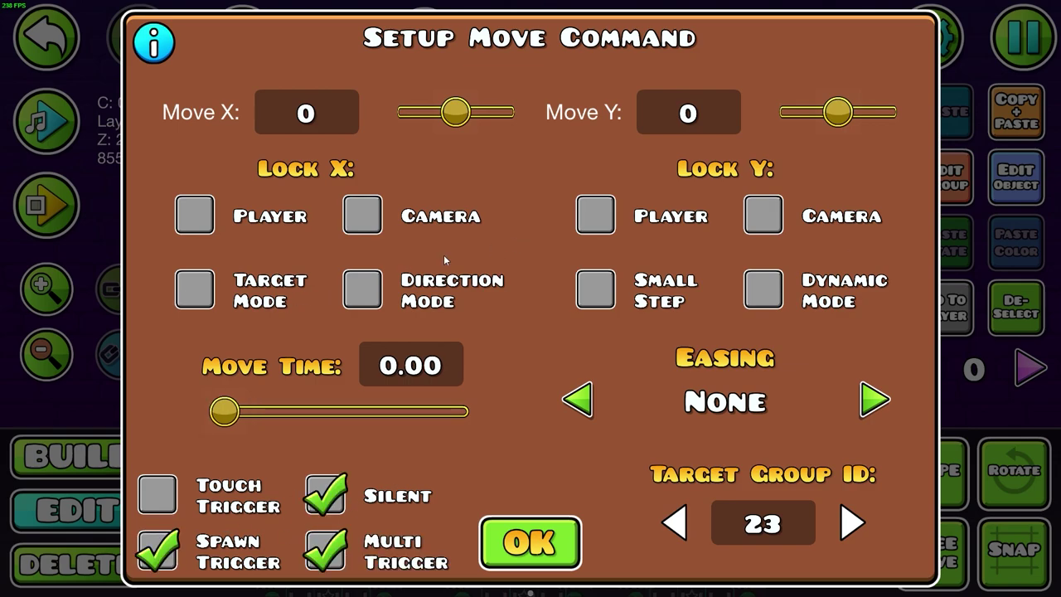
click(204, 286)
click(843, 104)
click(531, 543)
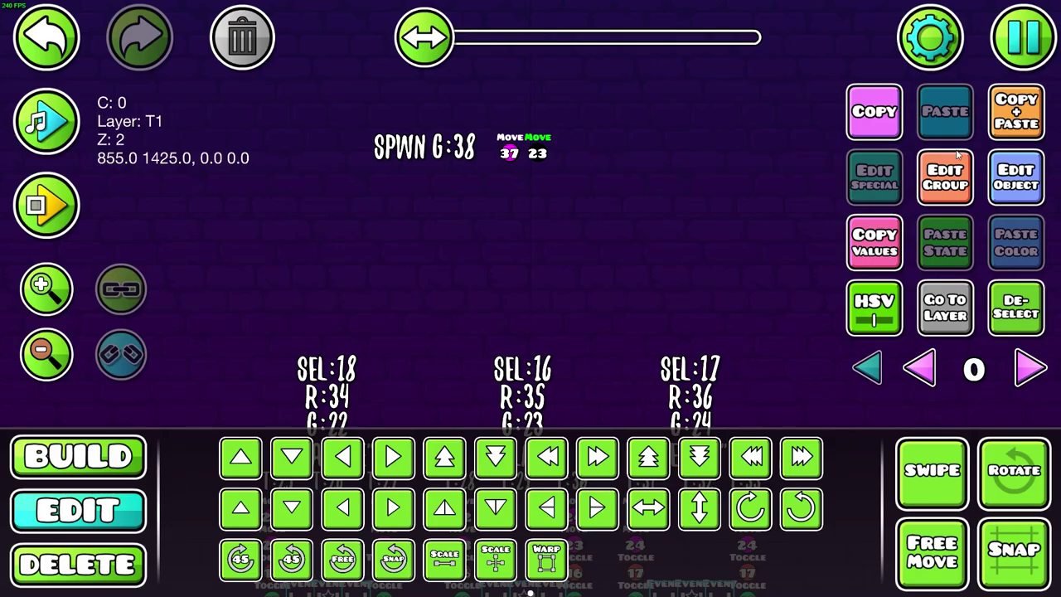
Add the second move trigger beside SPWN G:38 to group 38, deselect it and playtest the level briefly
click(945, 177)
click(740, 219)
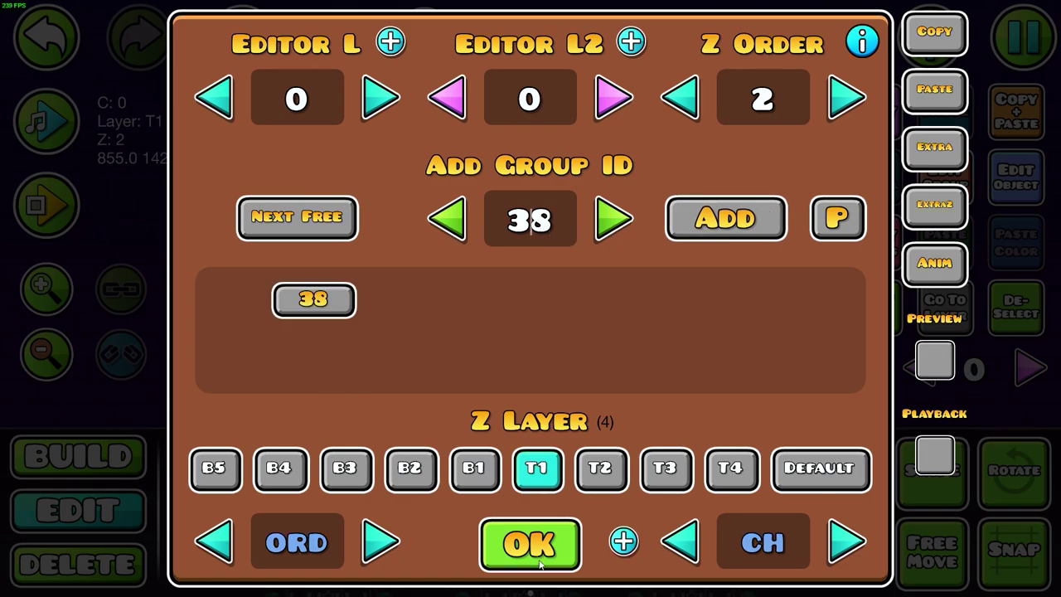
click(539, 560)
click(1017, 309)
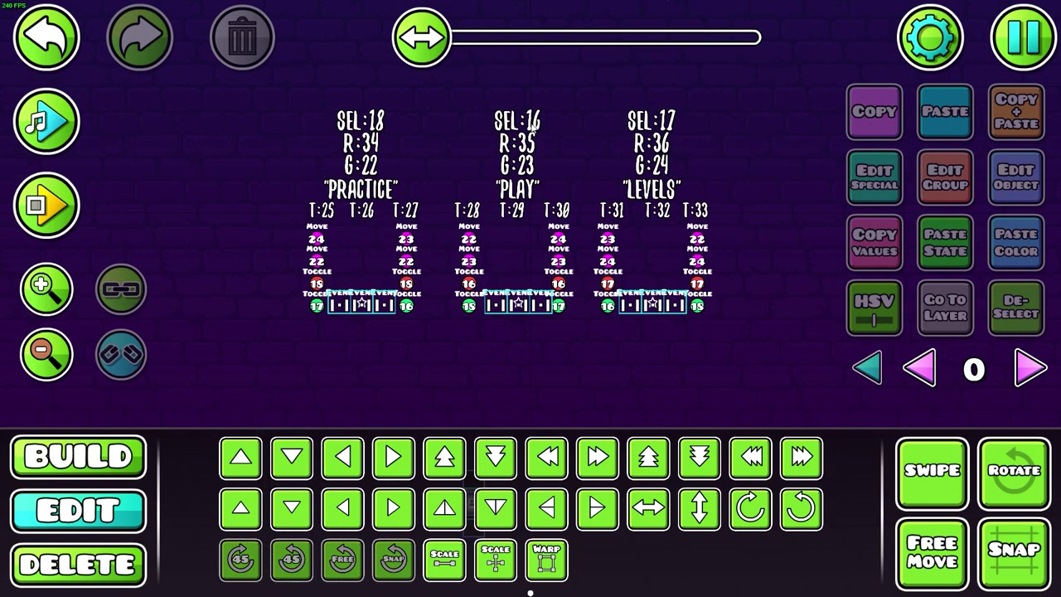
key(Return)
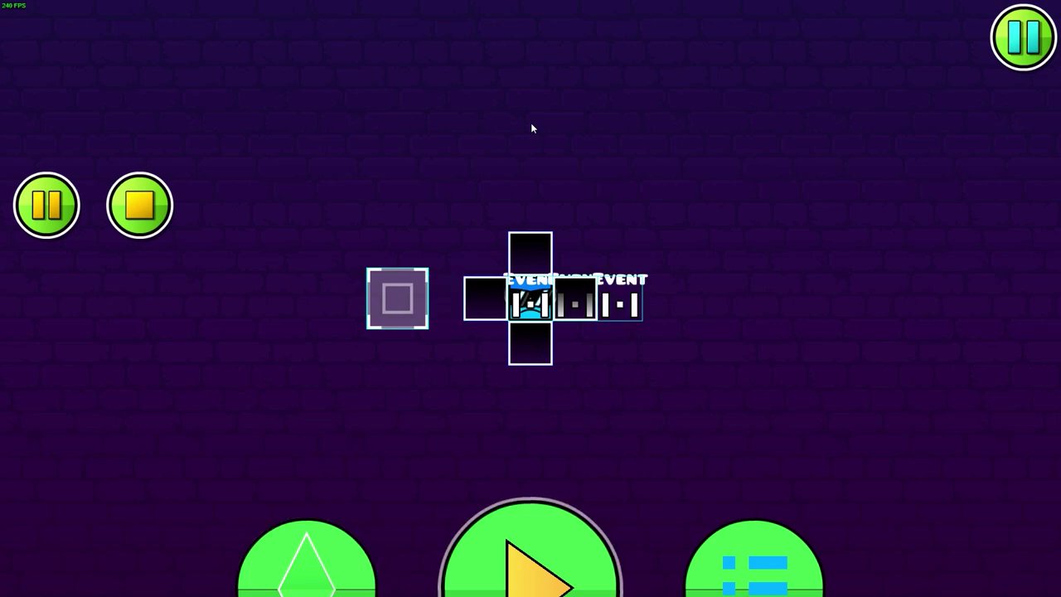
key(Return)
Move the side event triggers under PRACTICE, PLAY and LEVELS onto their central stars and deselect them
click(475, 272)
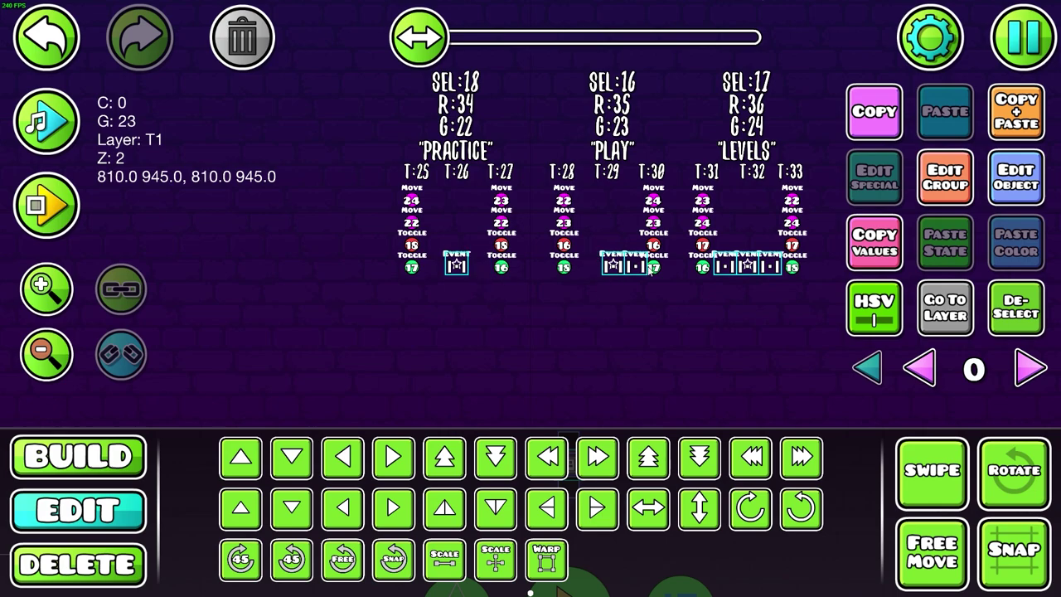
key(d)
click(767, 270)
key(a)
click(1001, 315)
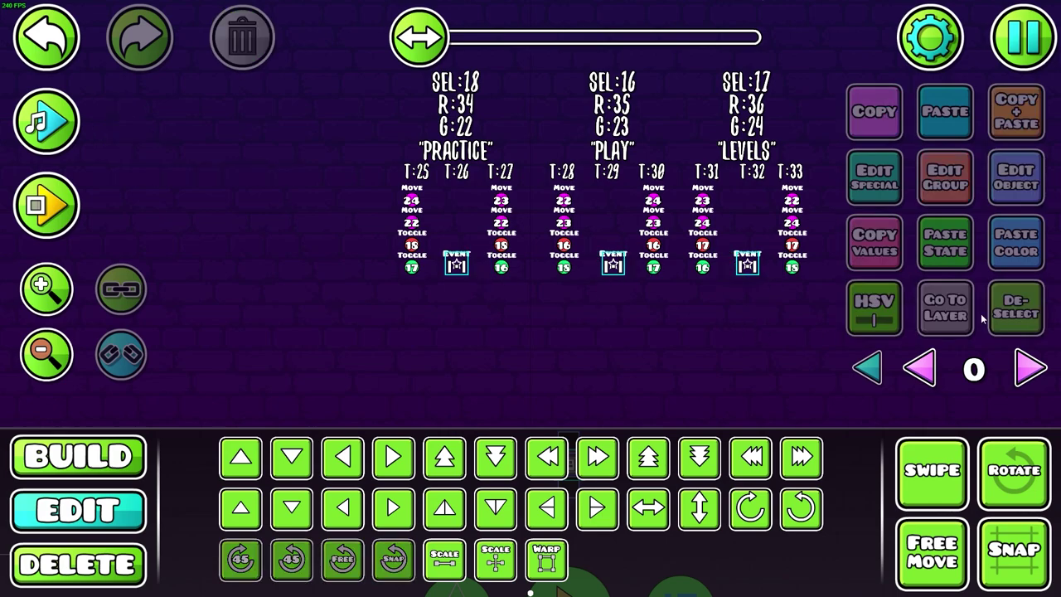
Place a toggle trigger beside the two move triggers next to the SPWN G:38 label
drag(720, 371, 625, 347)
drag(502, 281, 497, 332)
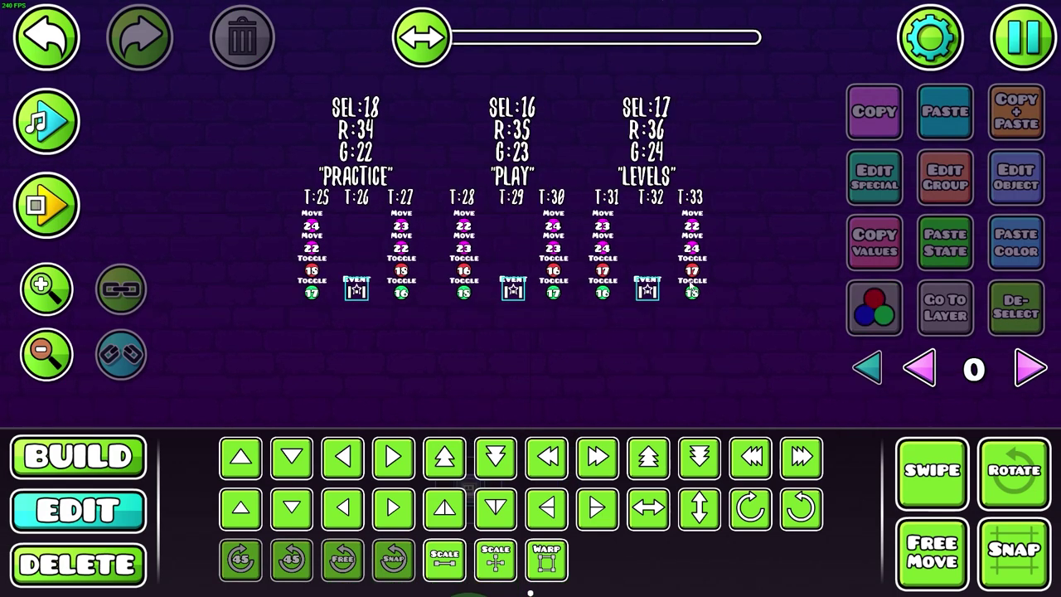
key(1)
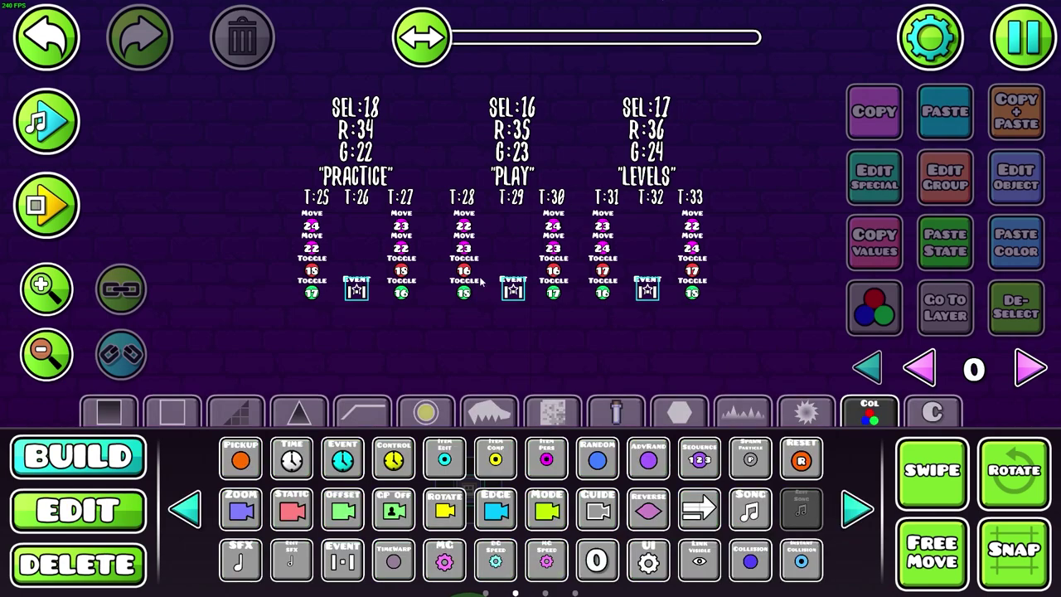
drag(397, 66, 375, 349)
drag(619, 312, 621, 25)
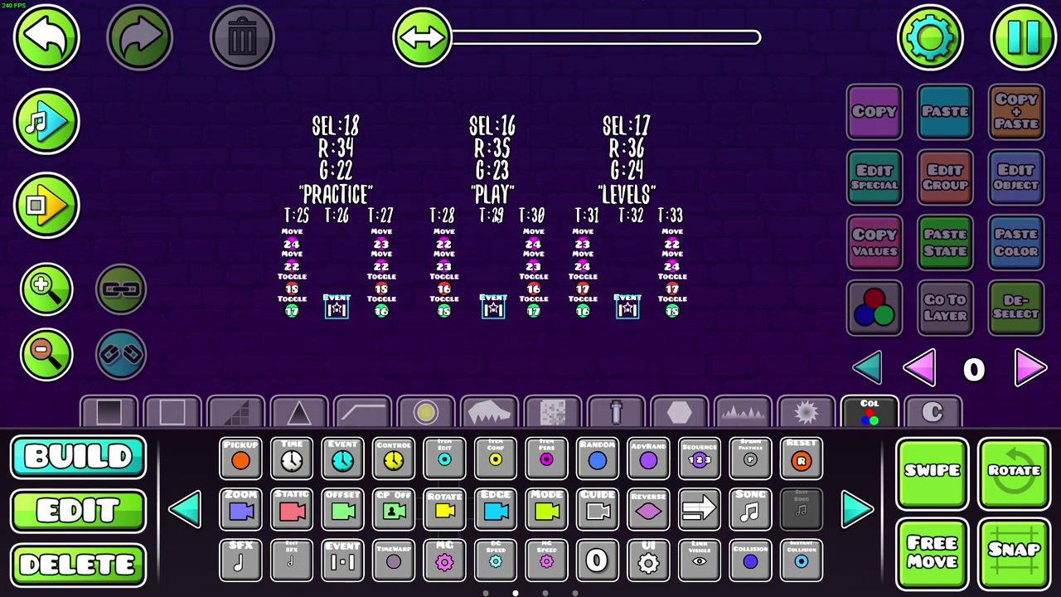
drag(529, 147, 486, 400)
key(Left)
click(543, 461)
click(508, 203)
Set the new toggle trigger's group ID and enable Spawn Trigger for it
click(998, 196)
click(437, 336)
text(6)
click(287, 485)
click(530, 477)
Add the toggle trigger beside the SPWN G:38 label to group 38
click(941, 179)
click(726, 218)
click(531, 543)
Select the cross of four blocks with its central block and enable the Hide option for all five objects
scroll(603, 209, down, 5)
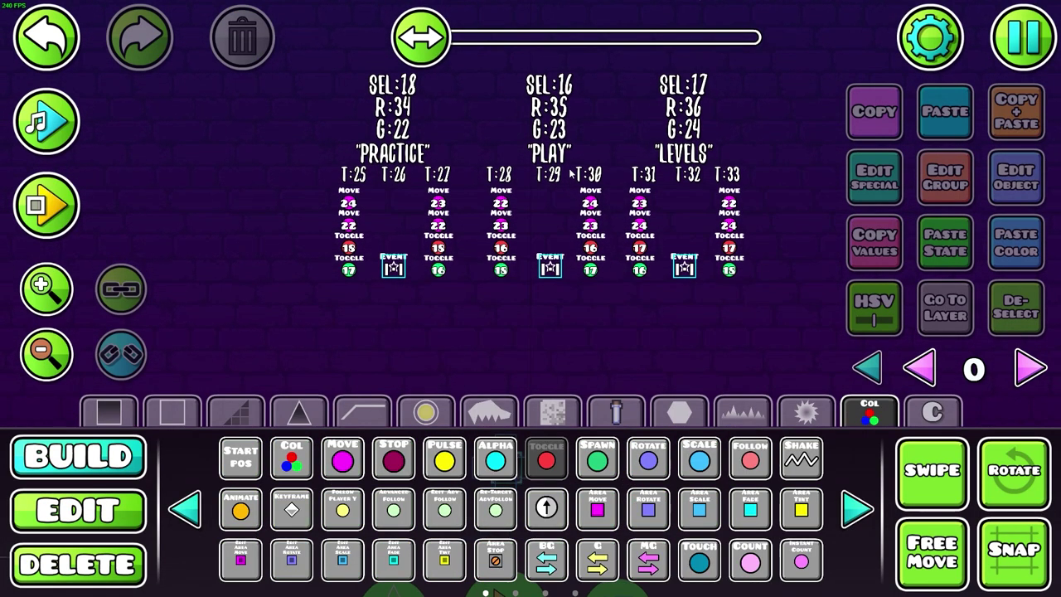
click(108, 502)
scroll(481, 357, down, 3)
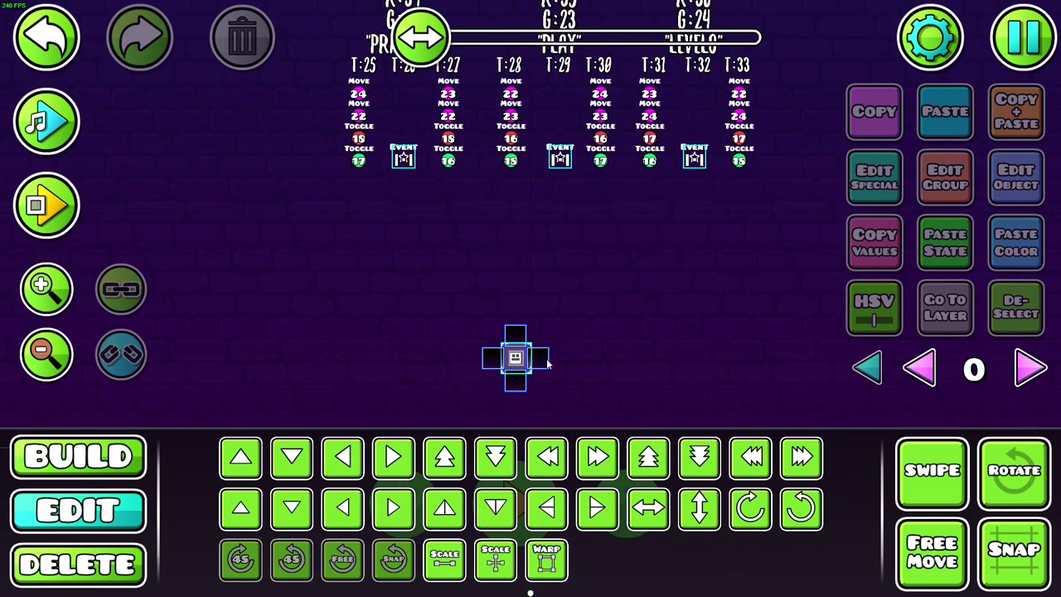
drag(484, 361, 516, 214)
scroll(531, 348, up, 3)
drag(503, 338, 606, 129)
click(495, 317)
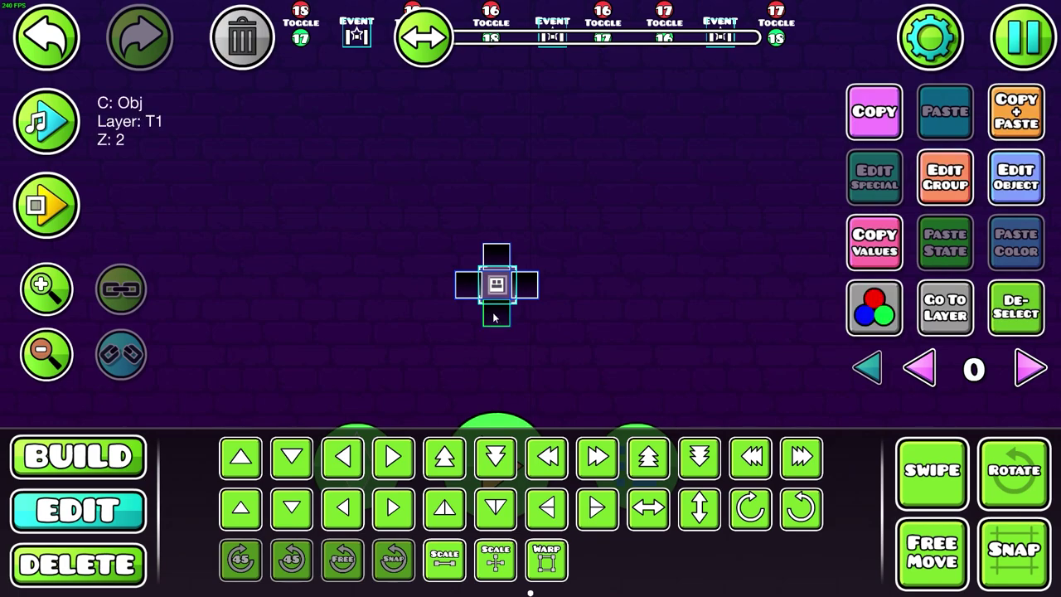
shift+click(507, 300)
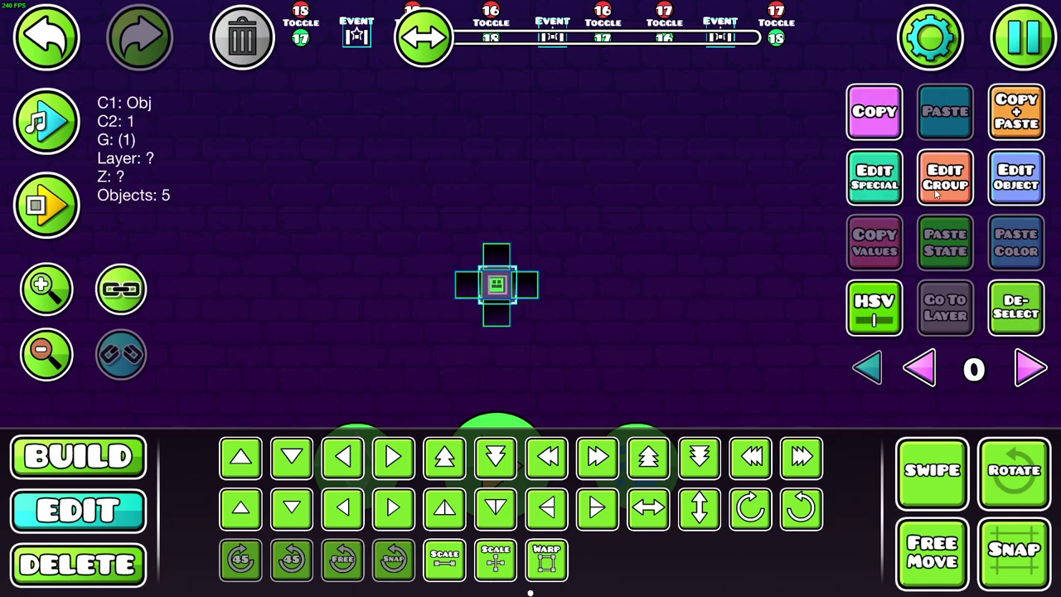
click(937, 192)
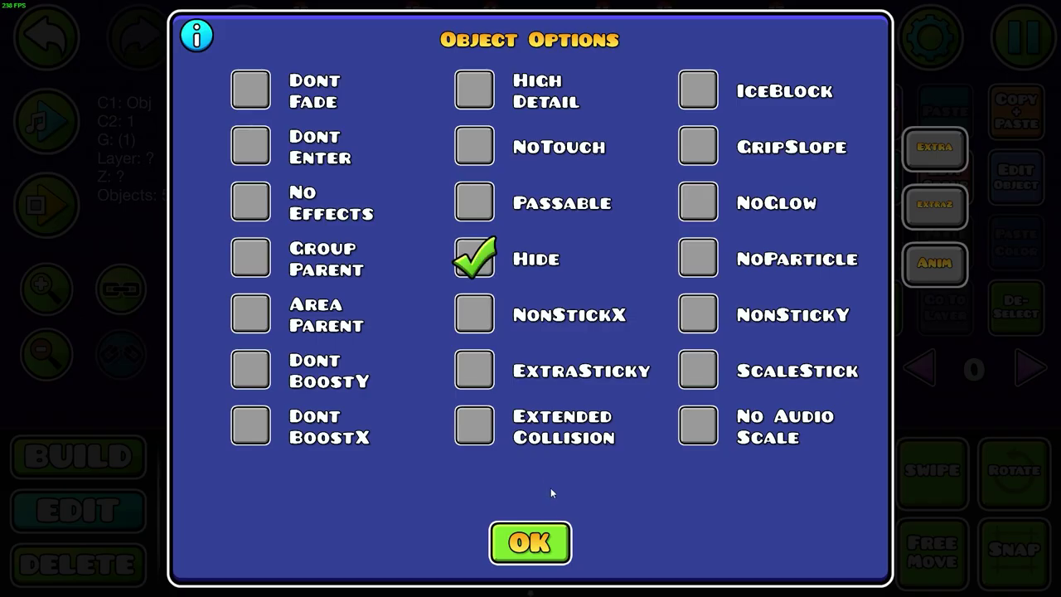
click(530, 540)
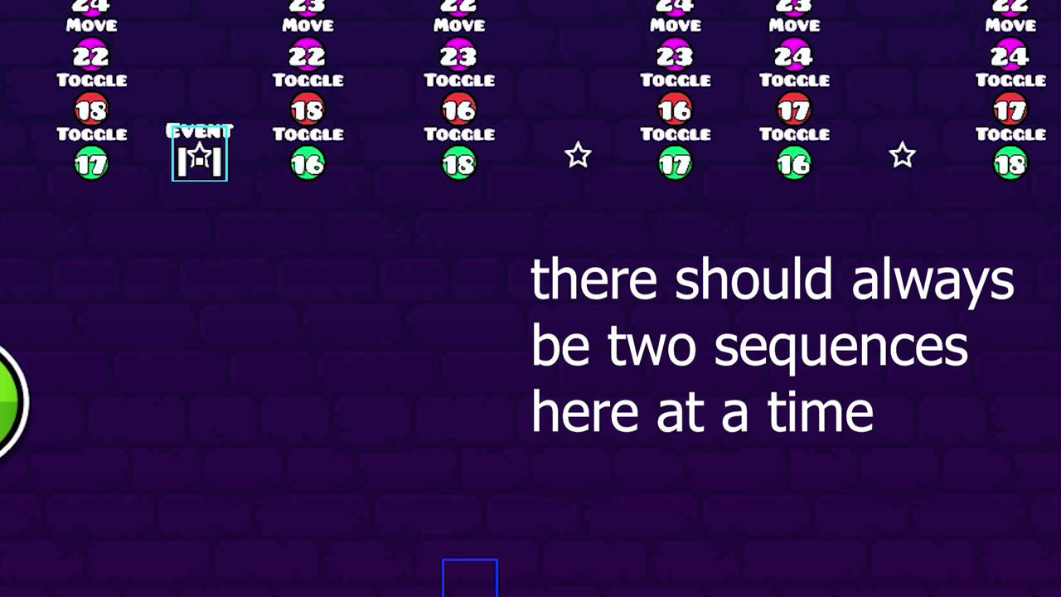
Stop the playtest and place a stop trigger below the toggle triggers in the T:25 column
click(10, 402)
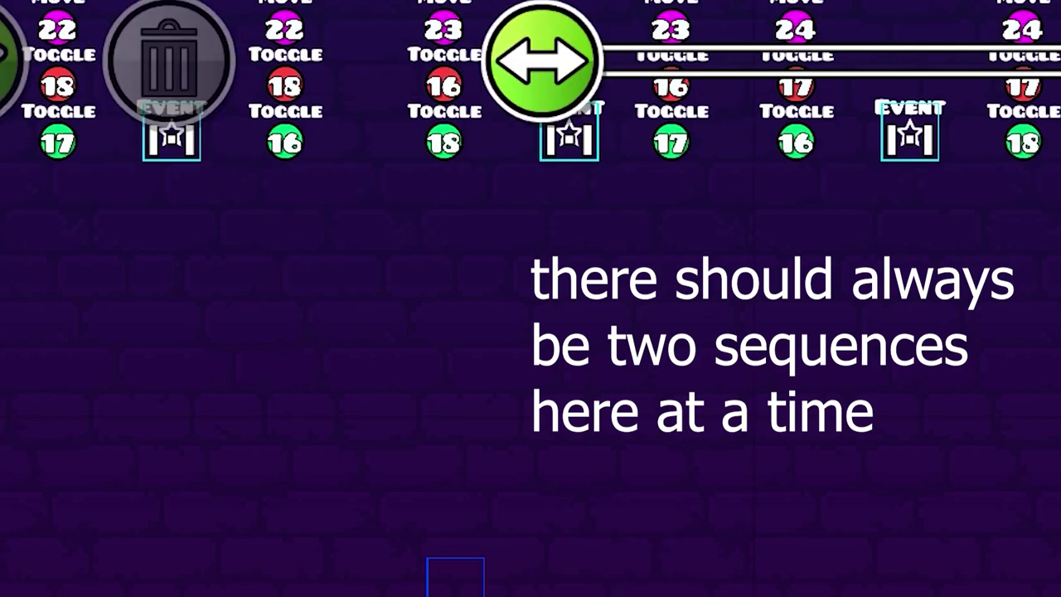
drag(191, 177, 378, 312)
click(45, 299)
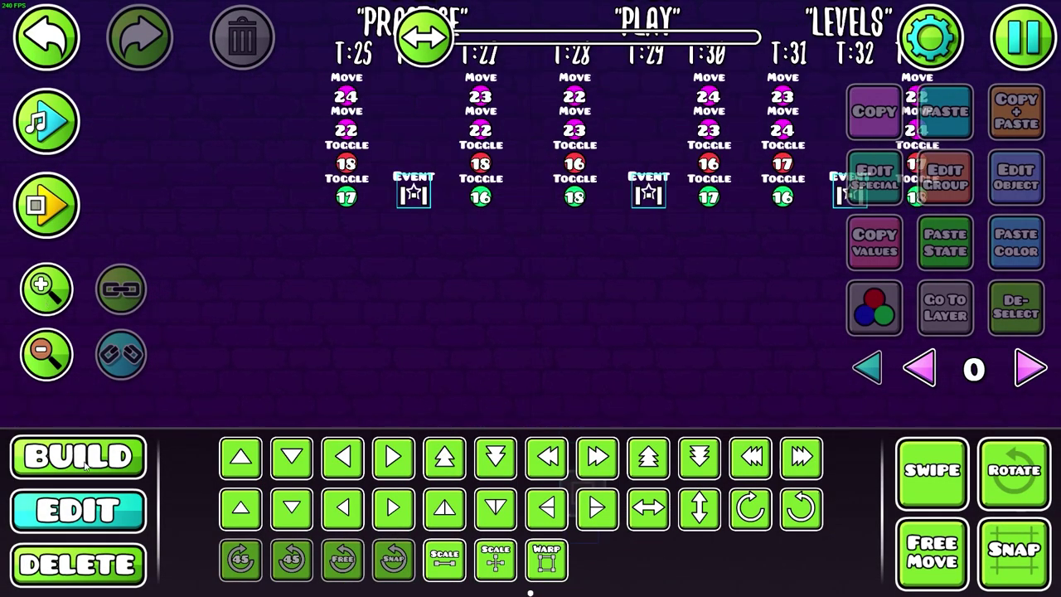
click(78, 457)
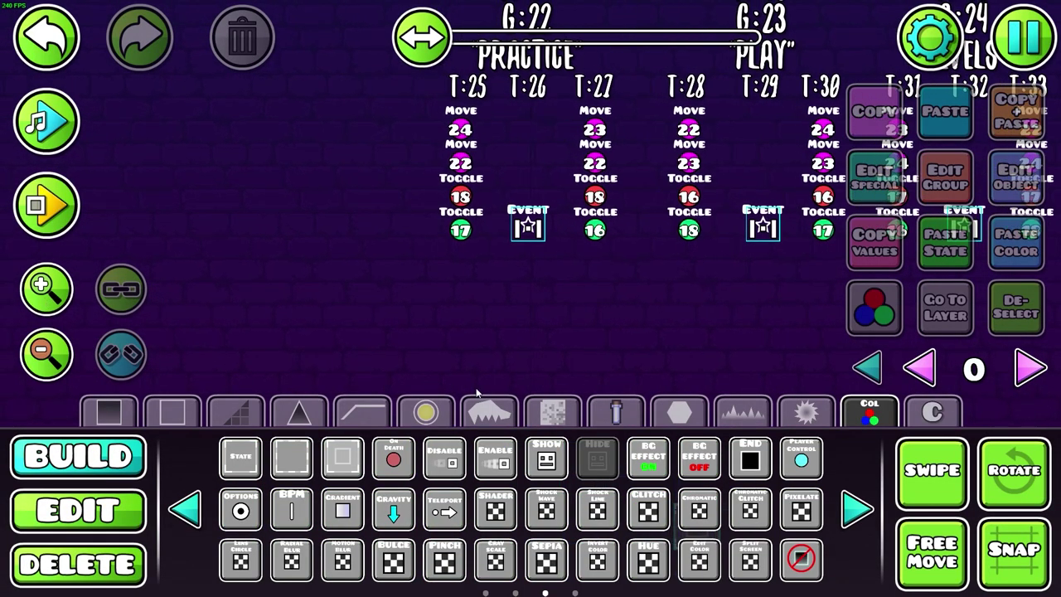
click(859, 509)
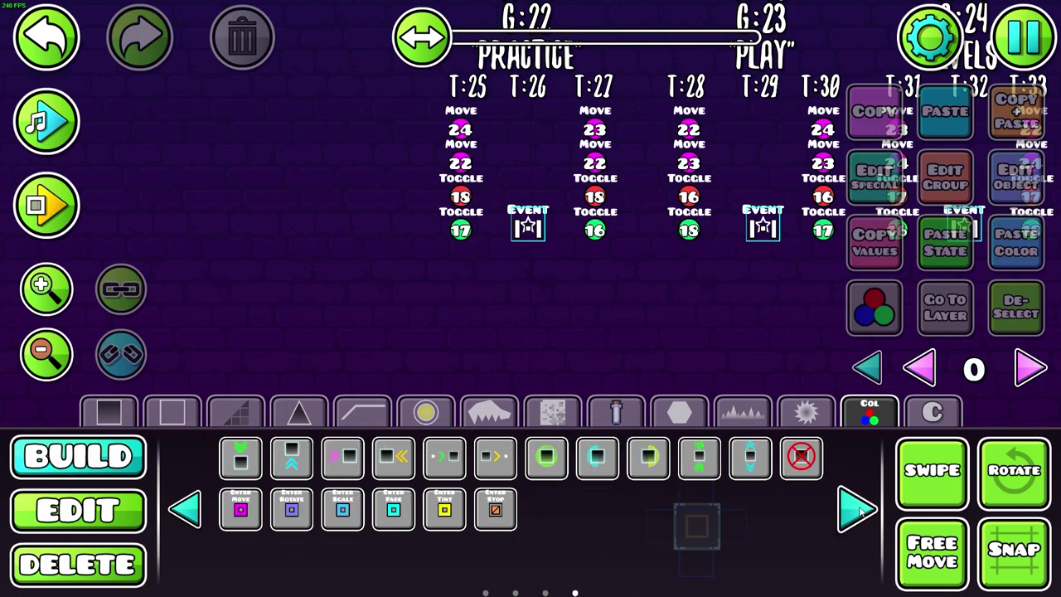
click(859, 509)
click(375, 456)
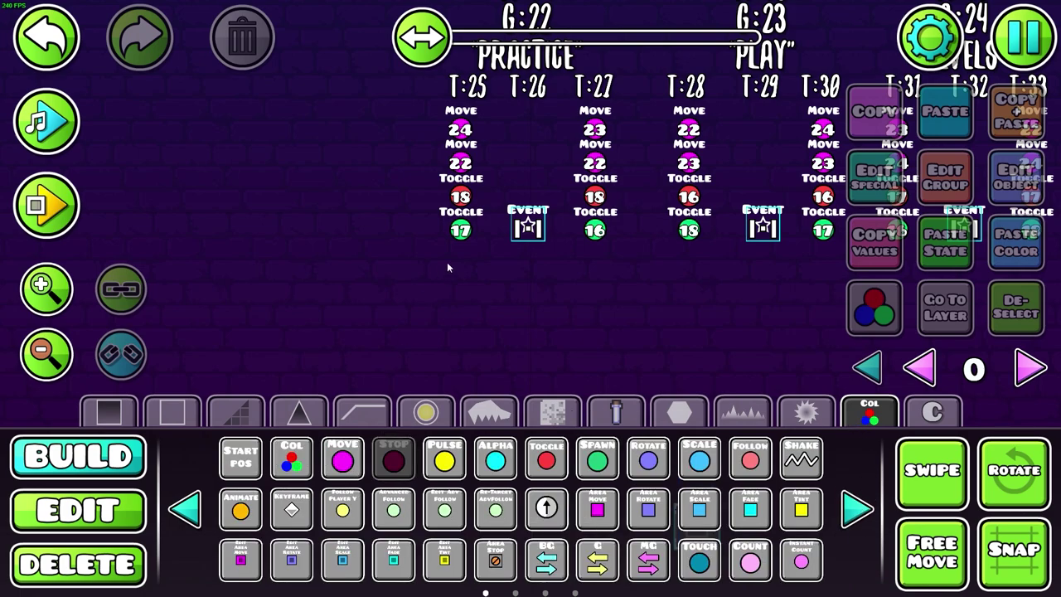
click(447, 262)
key(2)
key(d)
drag(559, 318, 539, 375)
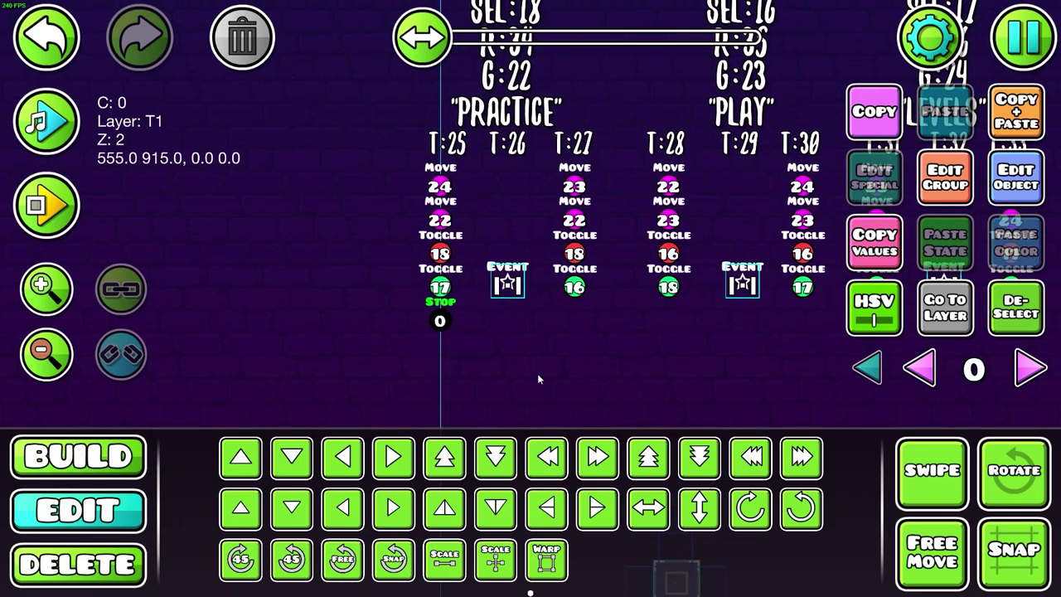
Configure the T:25 stop trigger to stop target ID 22 with Spawn Trigger and Multi Trigger enabled
click(1004, 202)
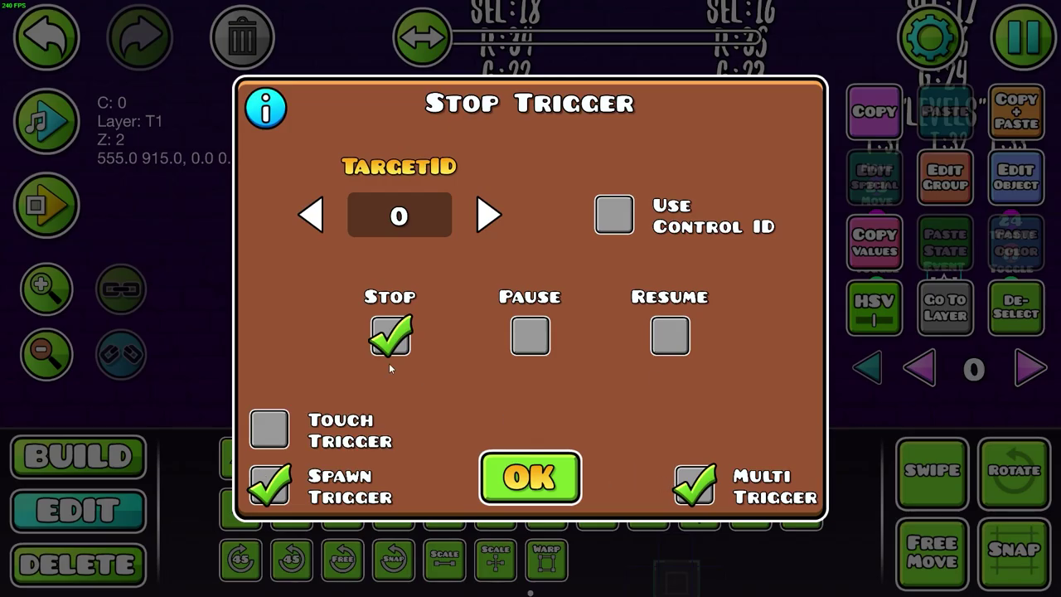
click(529, 479)
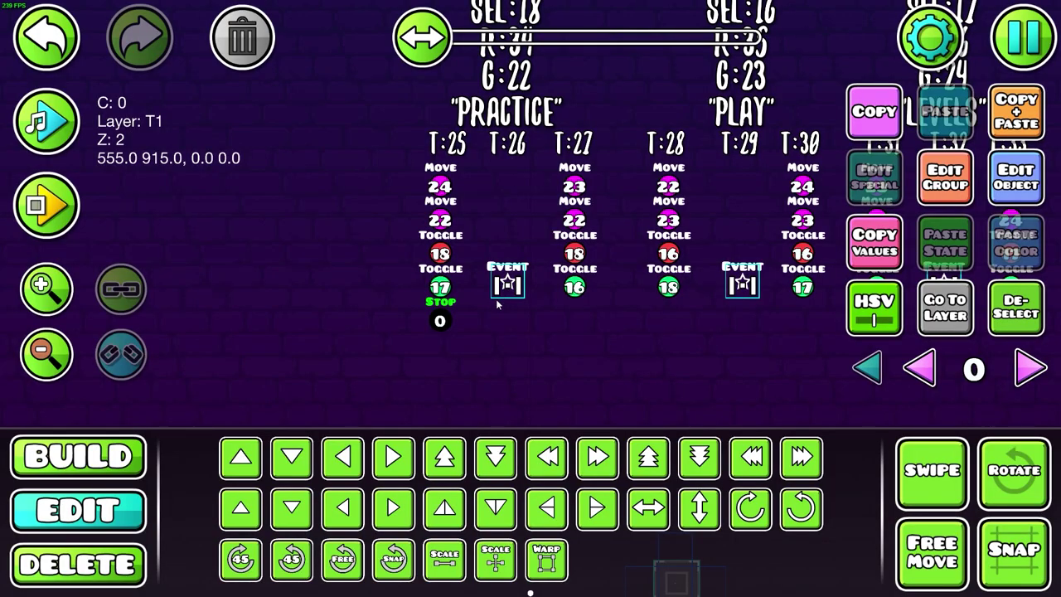
click(1020, 180)
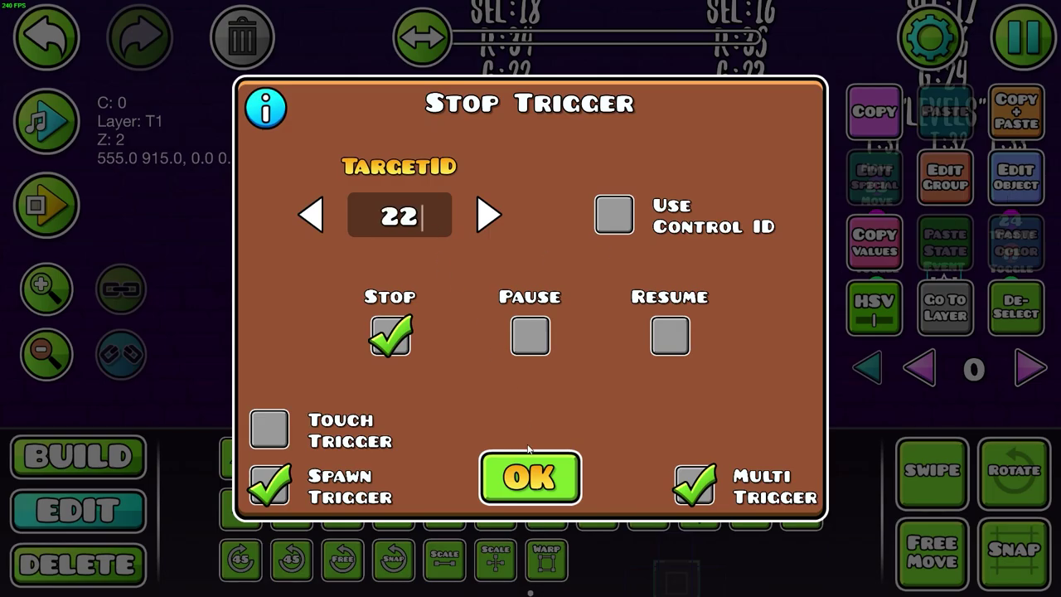
click(530, 464)
Duplicate the stop trigger for target 22 and move the copy below the toggles in the T:27 column
click(1018, 115)
key(d)
key(d)
key(d)
key(d)
Duplicate the stop trigger into the T:28 column and set the copy's target ID to 23
click(1005, 126)
key(d)
key(d)
key(d)
click(1016, 187)
click(518, 470)
Duplicate the stop trigger for target 23 and move the copy below the toggles in the T:30 column
click(1009, 121)
key(d)
key(d)
key(d)
key(d)
drag(706, 267, 619, 264)
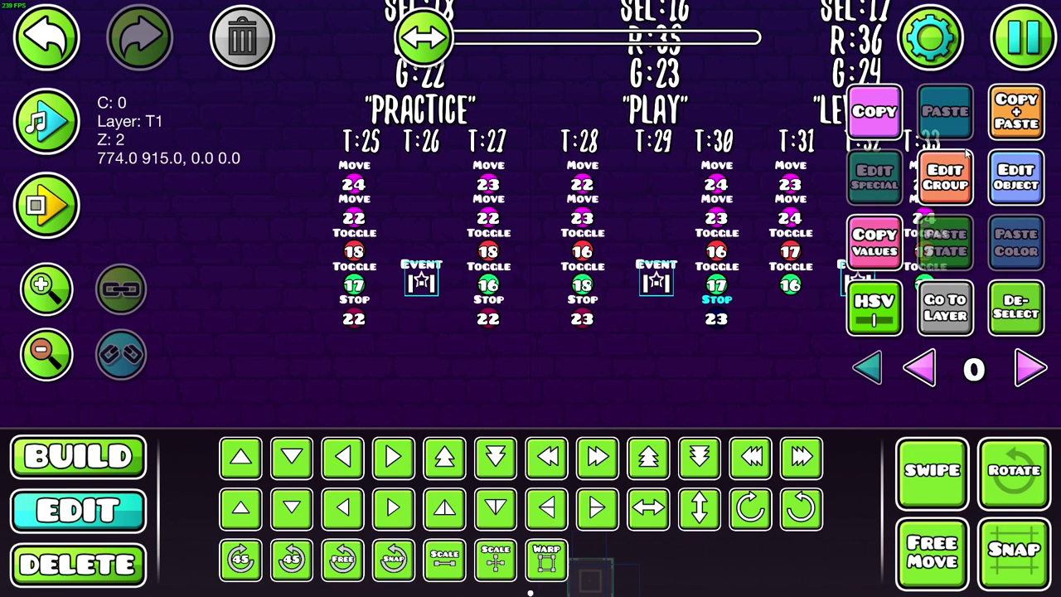
Duplicate the stop trigger into the T:31 column and set the copy's target ID to 24
click(1012, 129)
key(d)
key(d)
drag(705, 278, 643, 282)
click(1016, 179)
click(488, 214)
click(522, 474)
Duplicate the stop trigger for target 24 and move the copy below the toggles in the T:33 column
click(1011, 125)
key(d)
key(d)
key(d)
key(d)
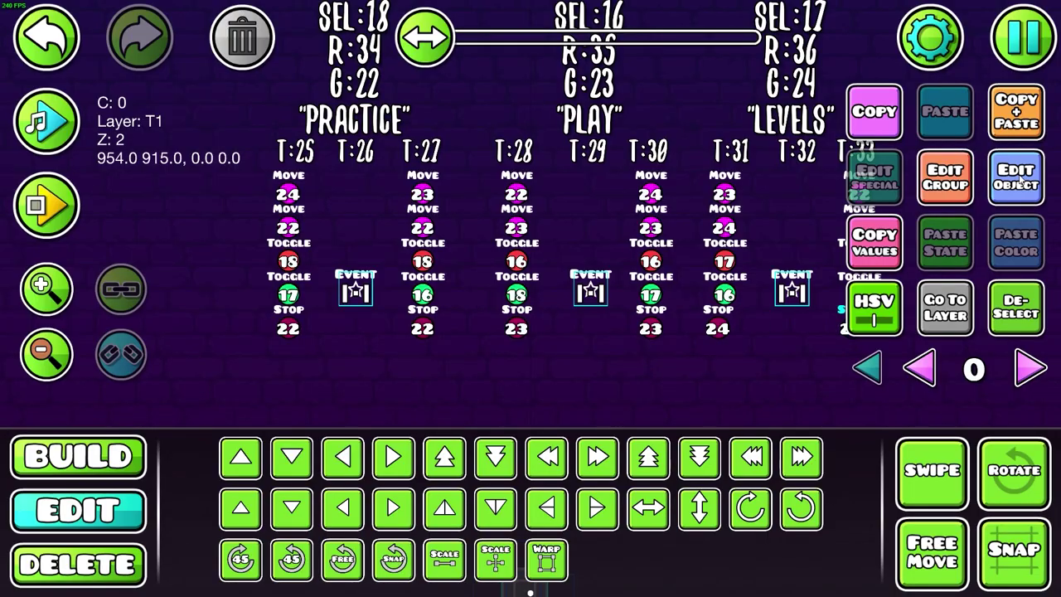
Add the stop triggers in the T:33 and T:31 columns to groups 33 and 31 respectively
click(698, 324)
click(945, 182)
click(446, 218)
click(727, 219)
click(563, 324)
click(946, 183)
click(726, 219)
Add the stop triggers in the T:30 and T:28 columns to groups 30 and 28 respectively
click(490, 324)
click(946, 197)
click(446, 219)
click(705, 226)
click(356, 324)
click(945, 183)
click(726, 219)
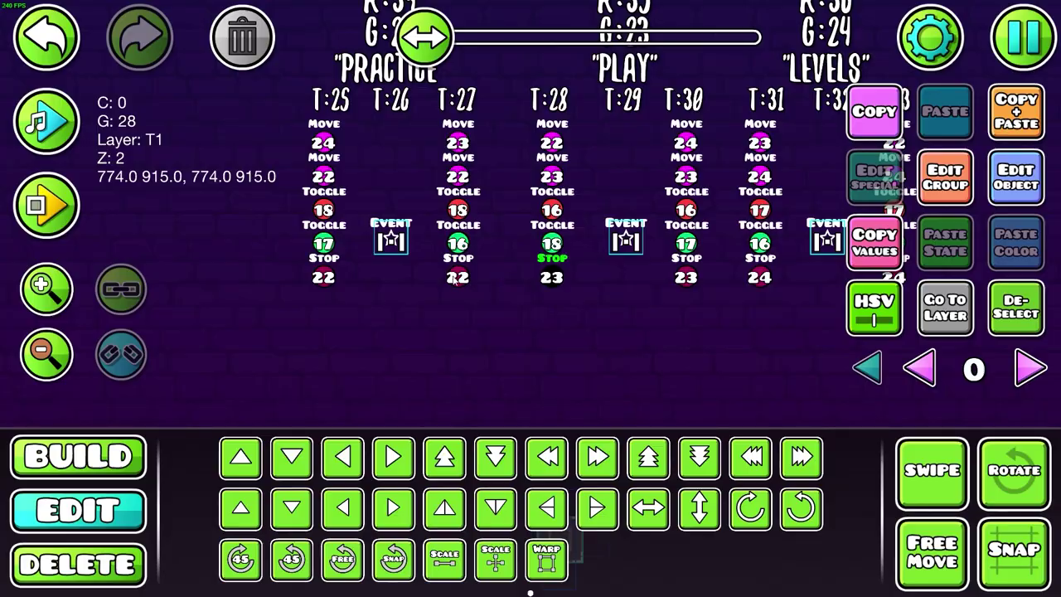
Add the stop trigger in the T:27 column to group 27
click(457, 279)
click(945, 183)
click(702, 213)
click(530, 542)
Add the stop trigger in the T:25 column to group 25, removing the wrongly added group IDs
click(945, 177)
click(473, 221)
click(704, 219)
click(313, 299)
click(699, 221)
click(312, 297)
click(450, 221)
click(726, 218)
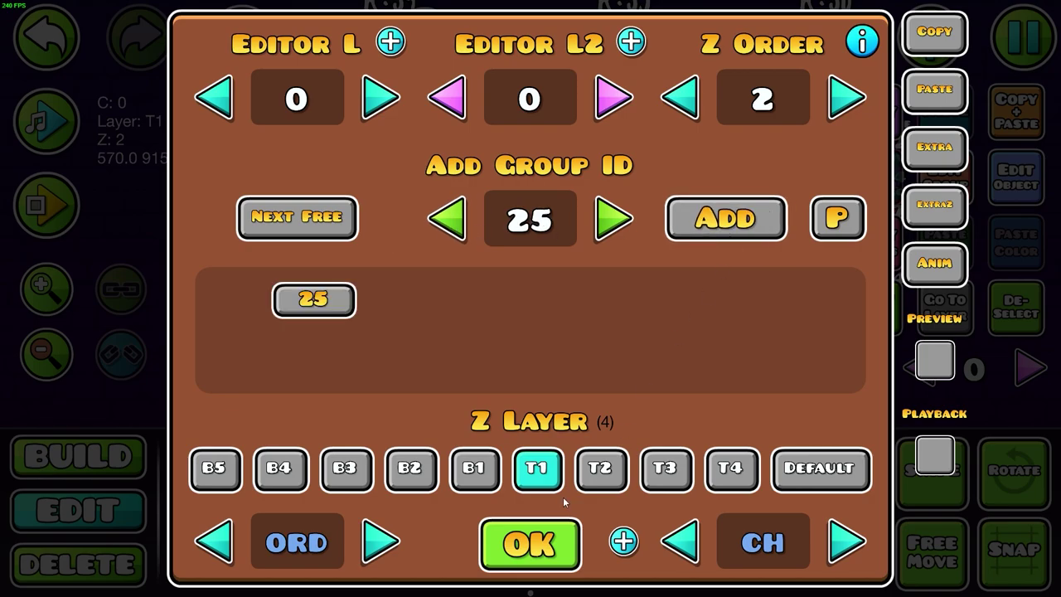
click(548, 543)
Playtest the menu selector with the new stop triggers, and end the playtest
click(633, 336)
key(Return)
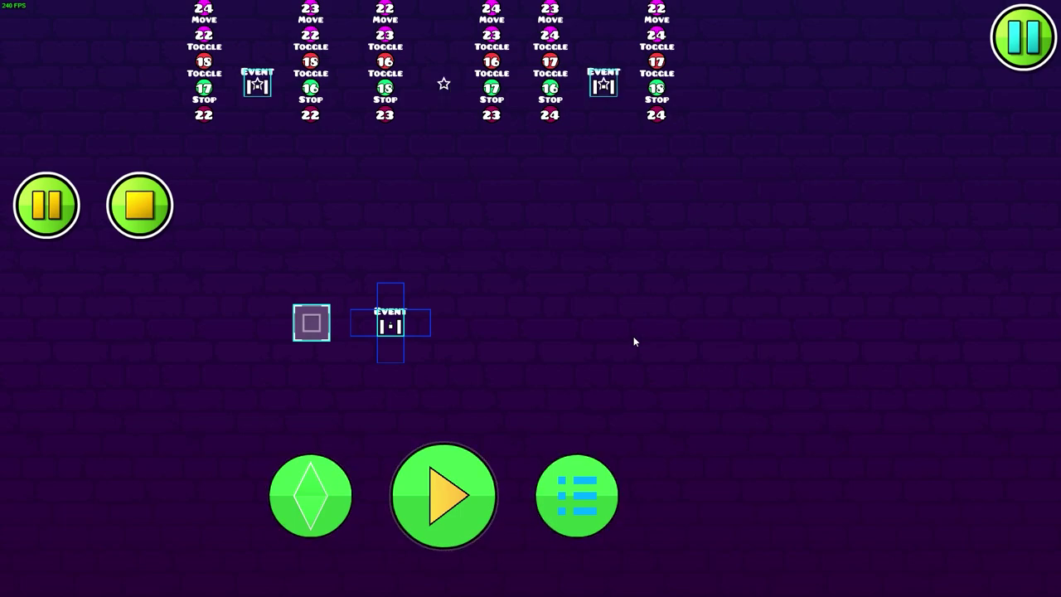
click(139, 206)
Place an SFX trigger below the event trigger in PRACTICE's T:26 column
key(1)
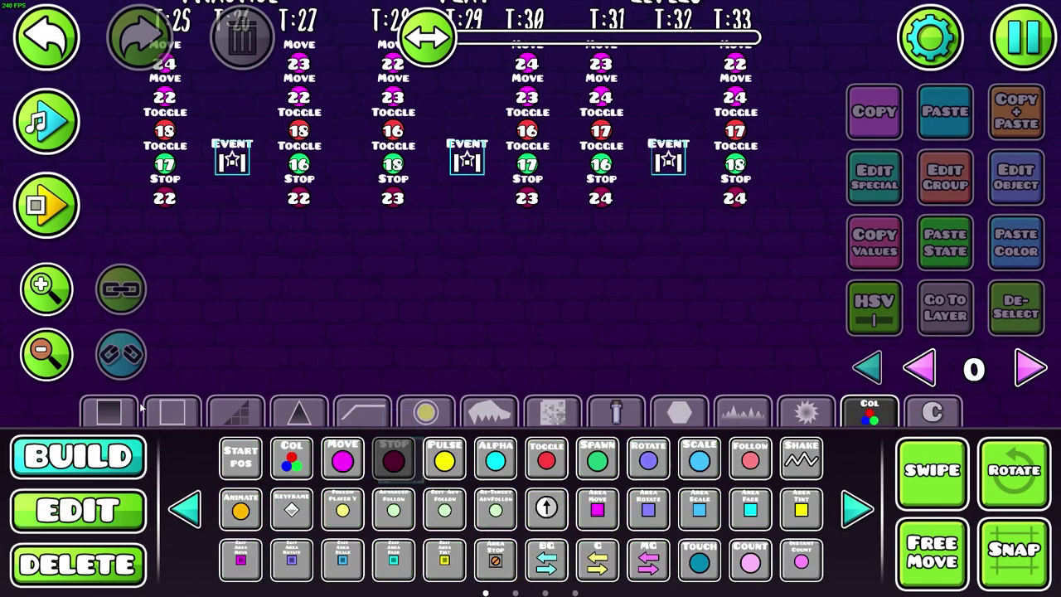
click(398, 465)
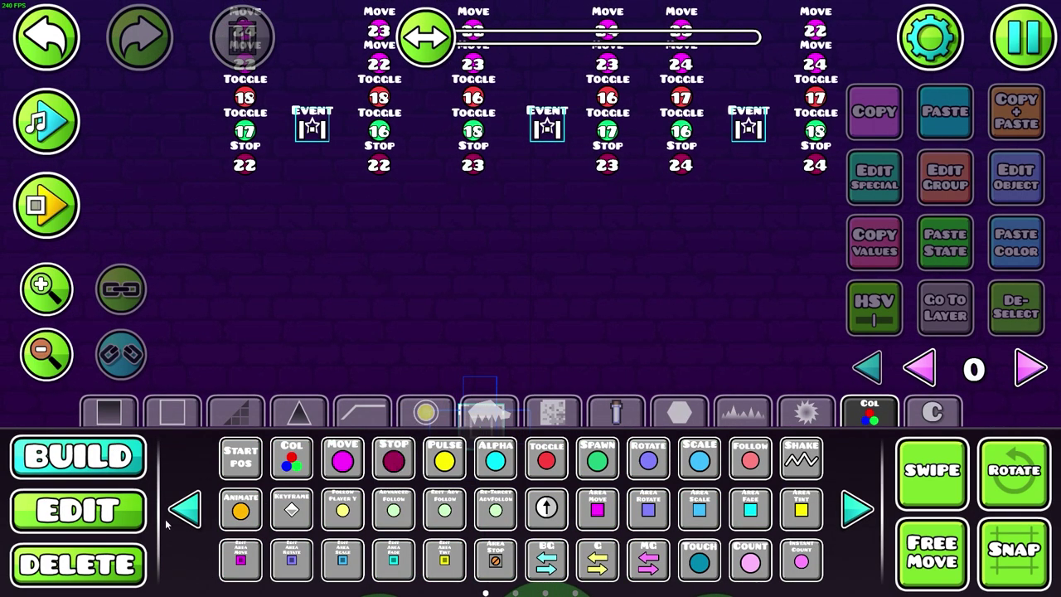
key(2)
click(129, 455)
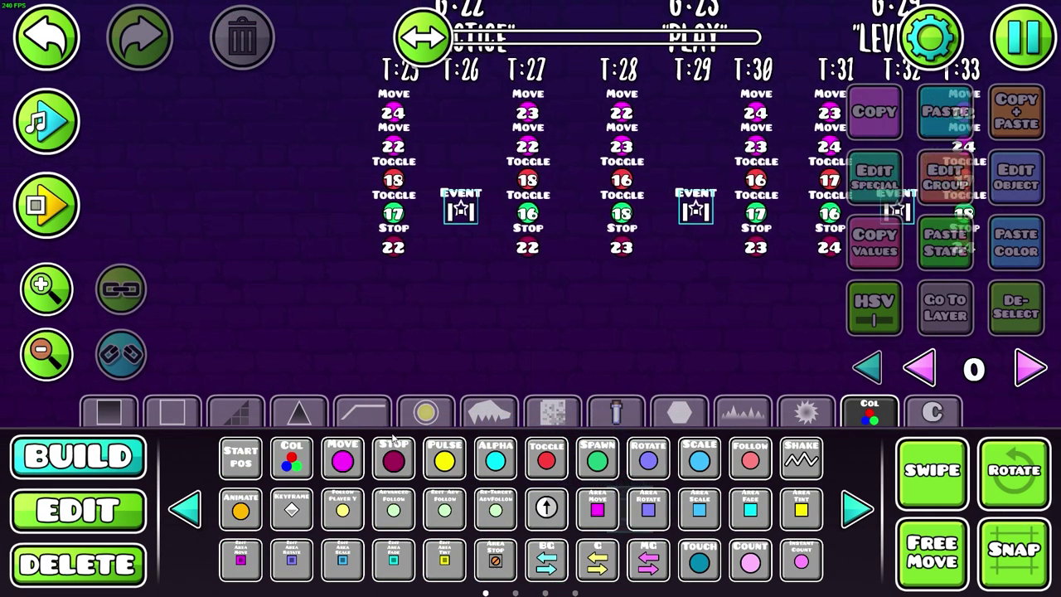
drag(592, 388, 532, 252)
drag(514, 372, 567, 267)
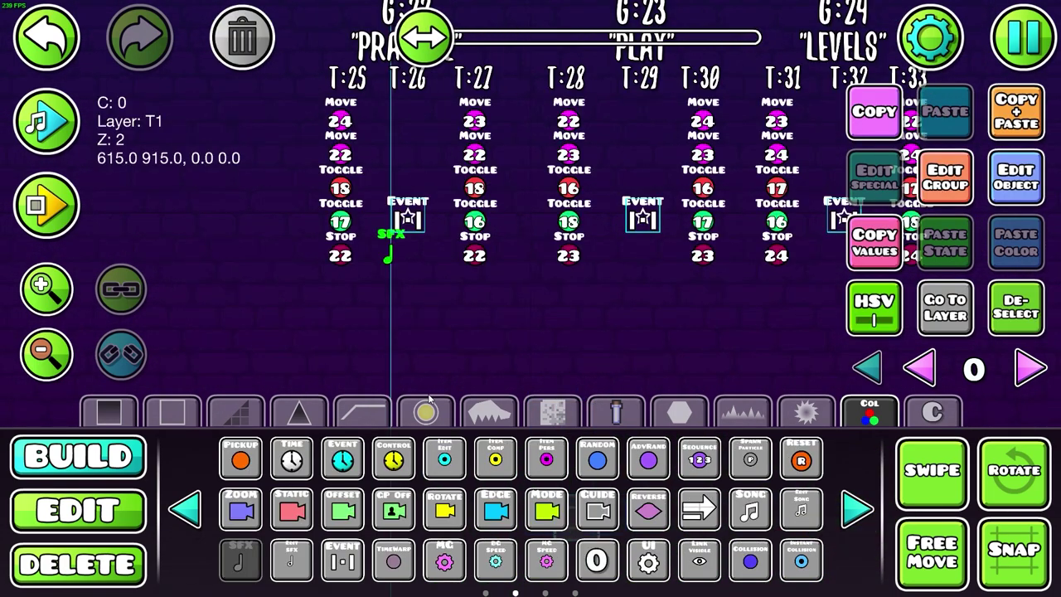
Move the new SFX trigger up to the top of PRACTICE's T:26 column, above the event trigger
key(w)
key(d)
key(w)
key(w)
key(w)
click(299, 412)
click(601, 452)
key(ctrl+a)
key(2)
drag(632, 252, 645, 299)
Set the T:26 SFX trigger's sound to Glass Break Small 02, with Spawn Trigger and Multi Trigger enabled
click(1015, 193)
click(842, 82)
click(558, 308)
key(Right)
click(711, 286)
click(209, 512)
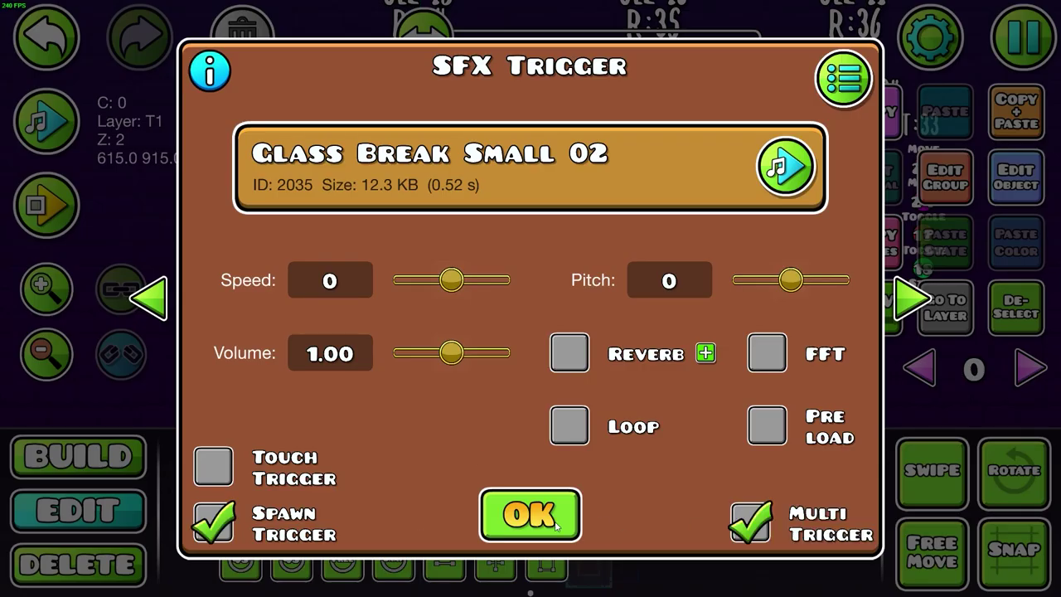
click(533, 522)
Duplicate the SFX trigger for PLAY's T:29 column and search the SFX library for "fire in the hole"
click(1016, 113)
key(ctrl+d)
click(1014, 187)
click(841, 83)
click(165, 158)
click(530, 177)
text(fire in the hole)
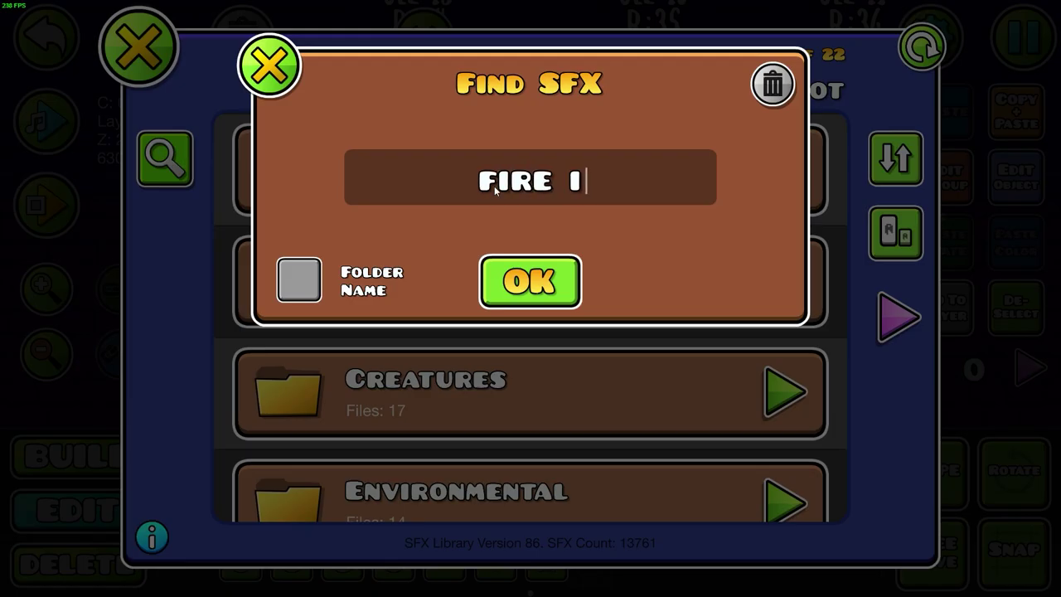
click(529, 280)
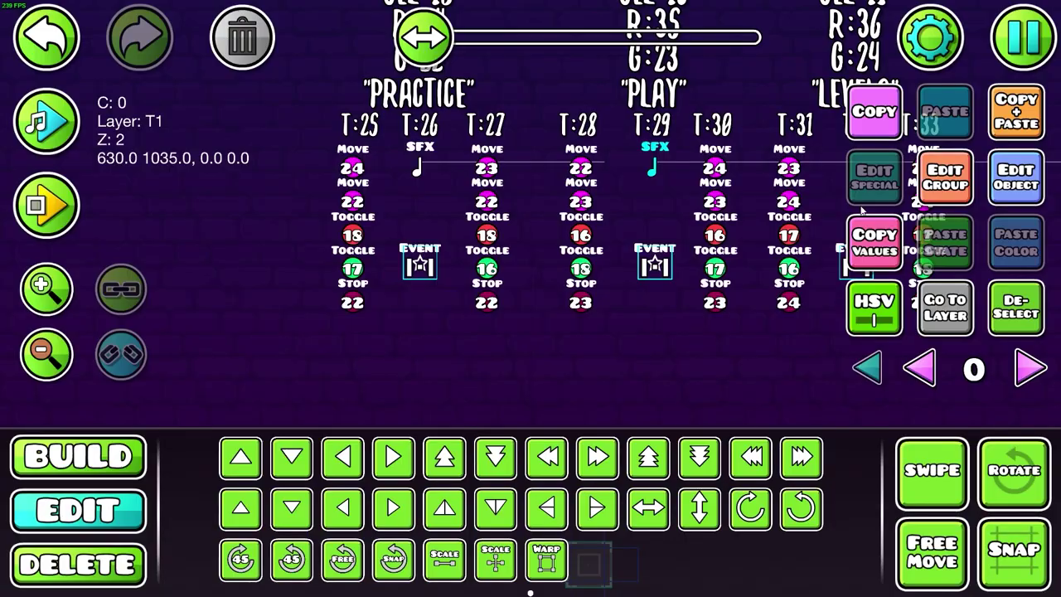
Duplicate the T:29 SFX trigger and move the copy into LEVELS' T:32 column
key(ctrl+d)
key(d)
key(d)
key(d)
key(d)
key(d)
key(d)
key(d)
Set the T:32 SFX trigger's sound to Level from the AI Voice folder of the SFX library
click(1015, 179)
click(842, 80)
click(165, 158)
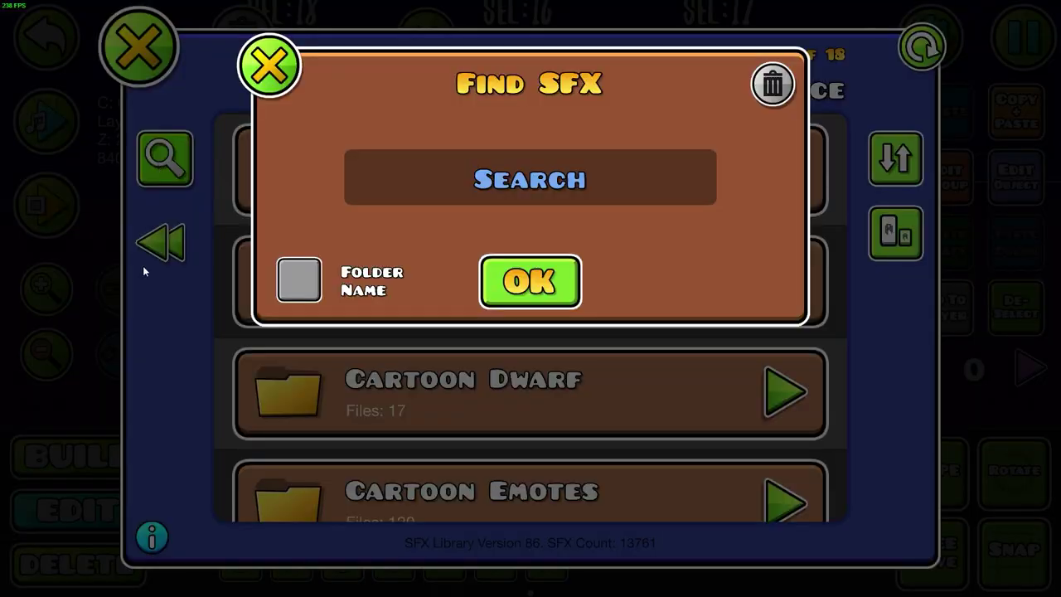
click(267, 64)
click(784, 170)
scroll(641, 349, down, 15)
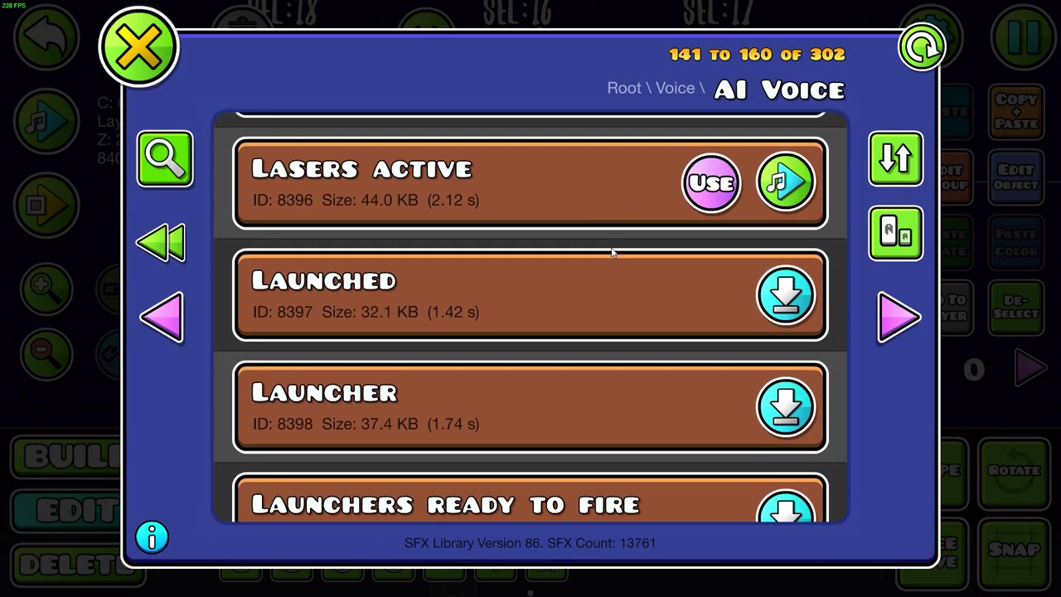
scroll(531, 315, down, 3)
click(793, 244)
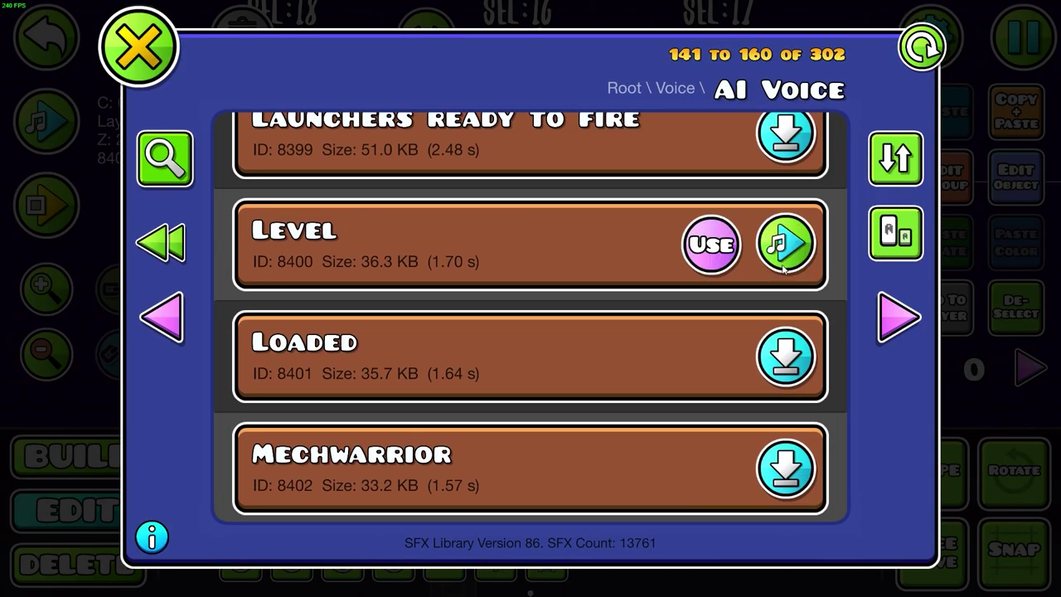
click(713, 243)
click(531, 512)
Add the SFX trigger in the T:32 column to group 32
click(925, 189)
key(BackSpace)
key(BackSpace)
text(32)
click(708, 235)
click(551, 535)
Add the SFX trigger in the T:29 column to group 29
click(529, 213)
click(927, 177)
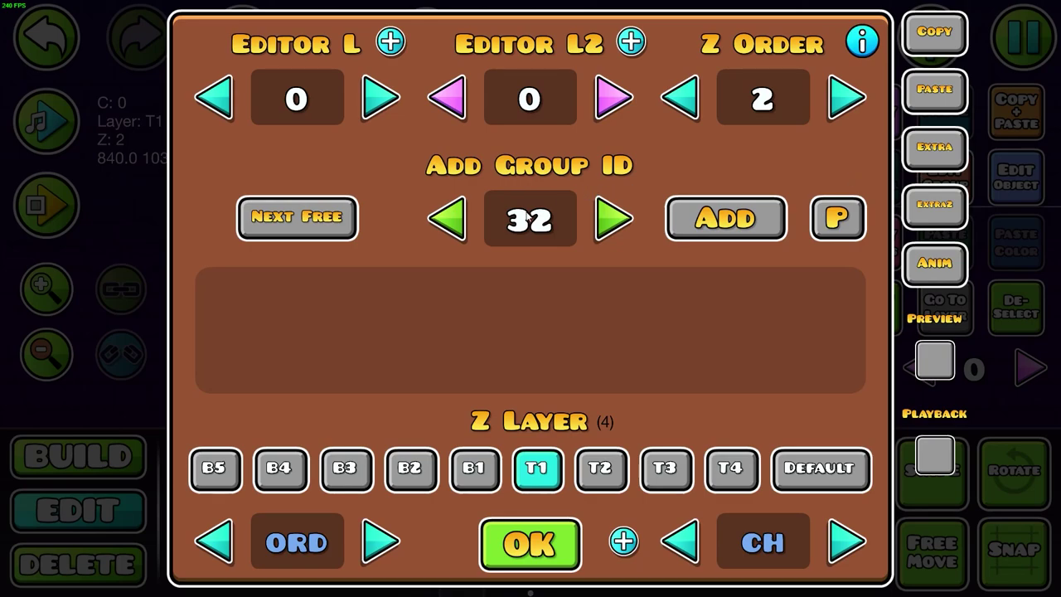
click(448, 219)
click(448, 219)
click(448, 219)
click(725, 218)
click(531, 543)
Add the SFX trigger in the T:26 column to group 26
click(290, 212)
key(g)
click(447, 219)
click(447, 219)
click(725, 218)
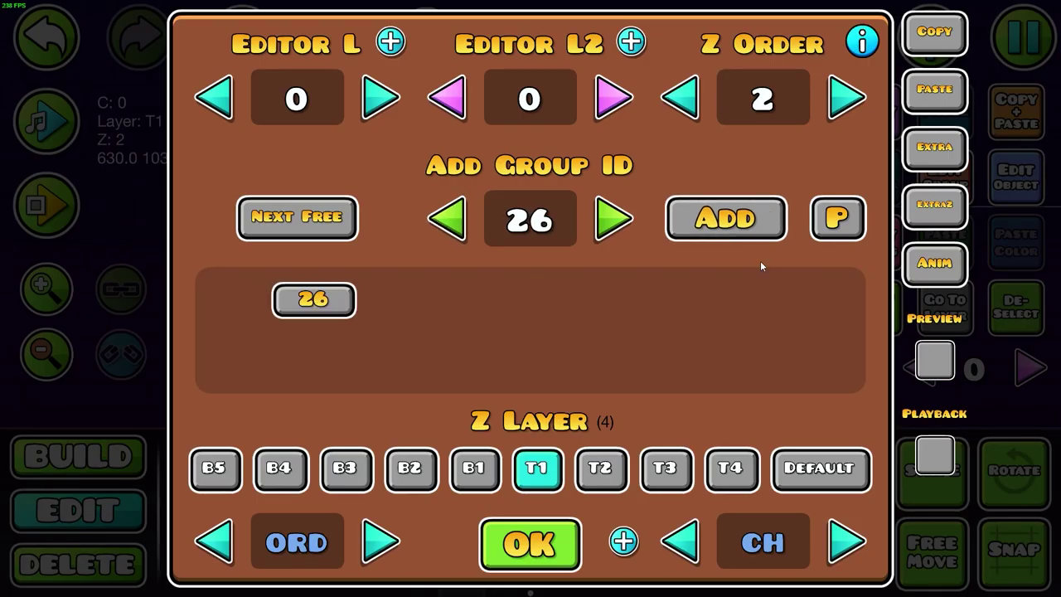
click(531, 544)
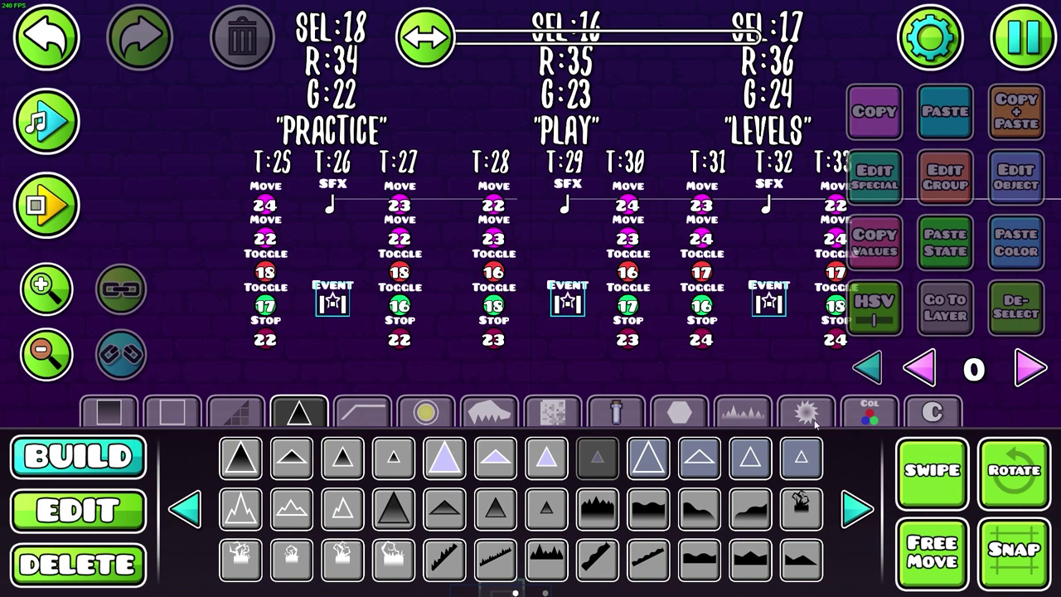
Stack copies of the T:25 stop trigger below PRACTICE's event trigger in the T:26 column, targeting groups 22, 23 and 24
key(2)
click(258, 348)
click(1016, 135)
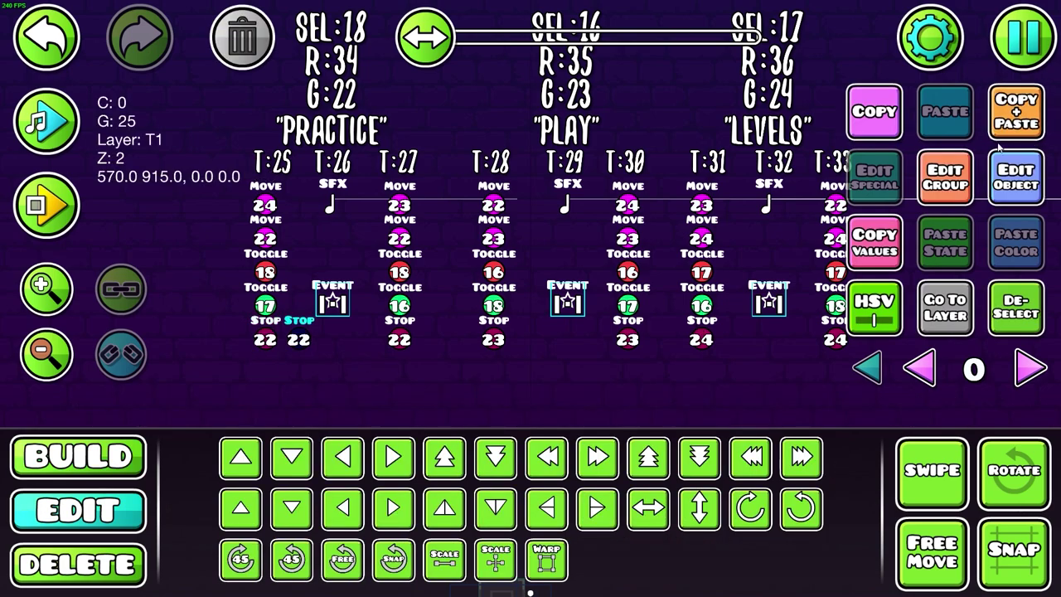
click(1016, 177)
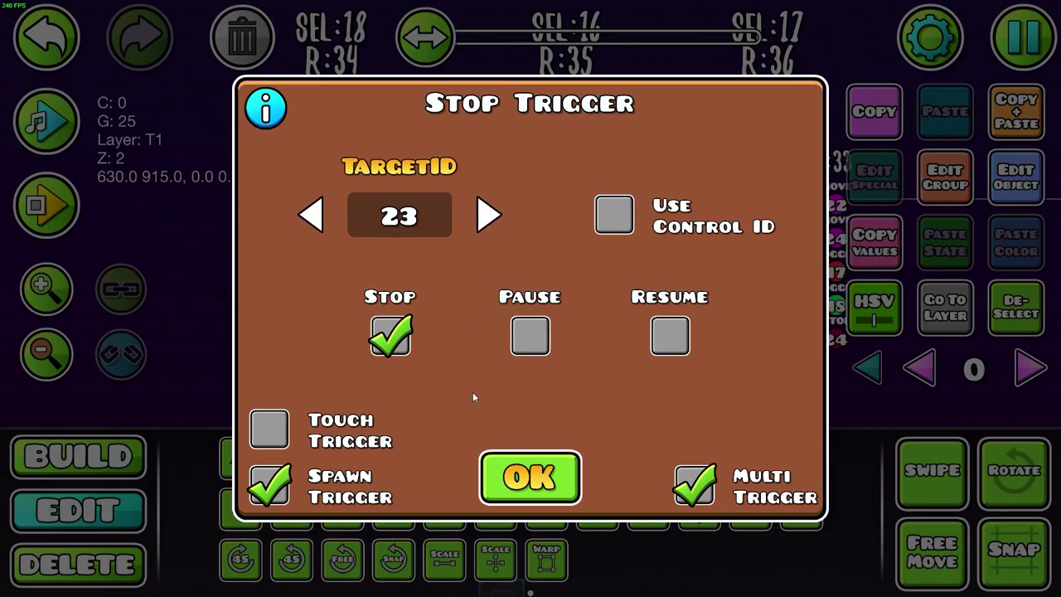
click(531, 477)
click(1016, 110)
click(1015, 176)
click(490, 215)
click(530, 477)
Duplicate the three T:26 stop triggers and move the copies below PLAY's event trigger in the T:29 column
drag(317, 332, 381, 393)
click(1022, 128)
key(d)
key(d)
key(d)
key(d)
key(d)
key(d)
key(d)
Duplicate the three stop triggers again and move the copies below LEVELS' event trigger in the T:32 column
click(1019, 124)
key(d)
key(d)
key(d)
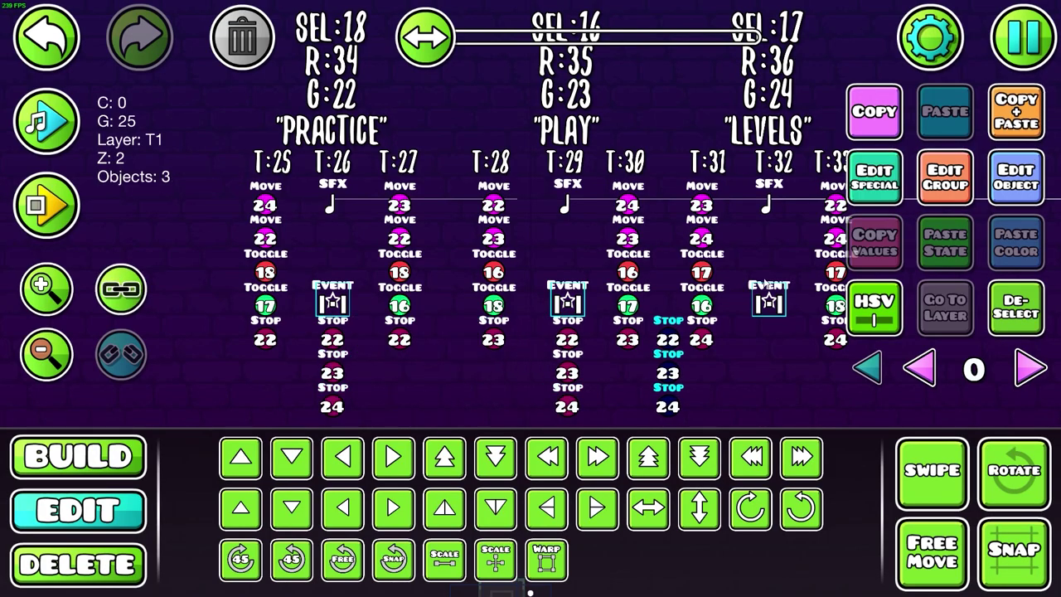
key(d)
key(d)
key(d)
Replace group 25 with group 26 on the three stop triggers in the T:26 column
click(346, 337)
drag(347, 338, 359, 316)
drag(328, 309, 367, 369)
click(945, 177)
click(314, 299)
click(760, 224)
click(531, 544)
Replace group 25 with group 29 on the three stop triggers in the T:29 column
drag(550, 301, 598, 393)
click(946, 176)
click(314, 299)
click(760, 223)
click(530, 544)
Replace group 25 with group 32 on the three stop triggers in the T:32 column, and deselect them
drag(748, 303, 803, 395)
click(945, 176)
triple_click(614, 218)
click(315, 300)
click(761, 219)
click(530, 544)
click(1017, 308)
drag(614, 350, 630, 303)
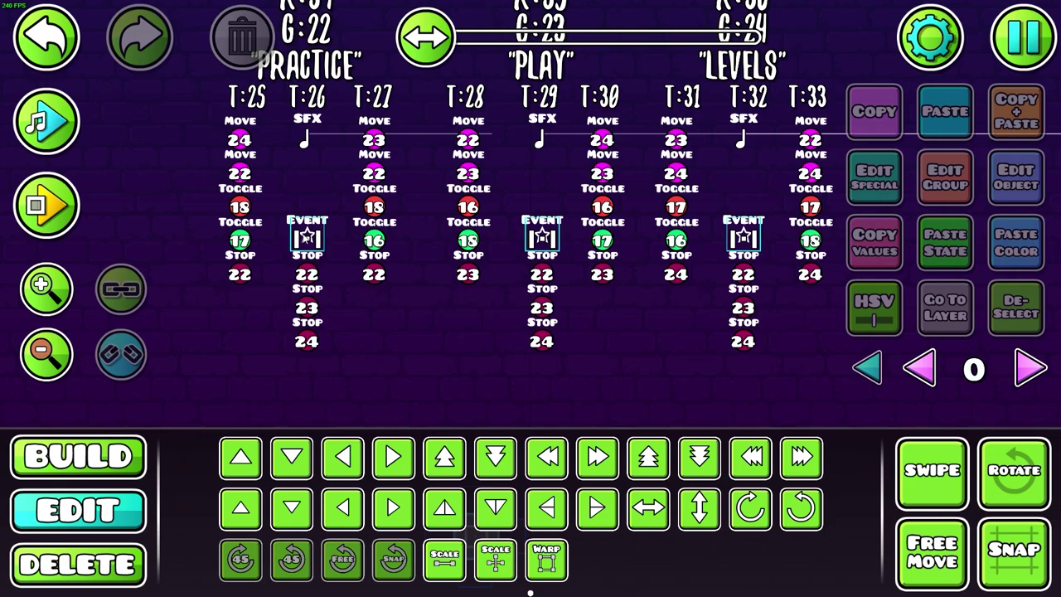
Place a zoom trigger between the SFX and event triggers in PRACTICE's T:26 column
key(1)
drag(719, 146, 864, 251)
click(869, 413)
drag(830, 361, 771, 363)
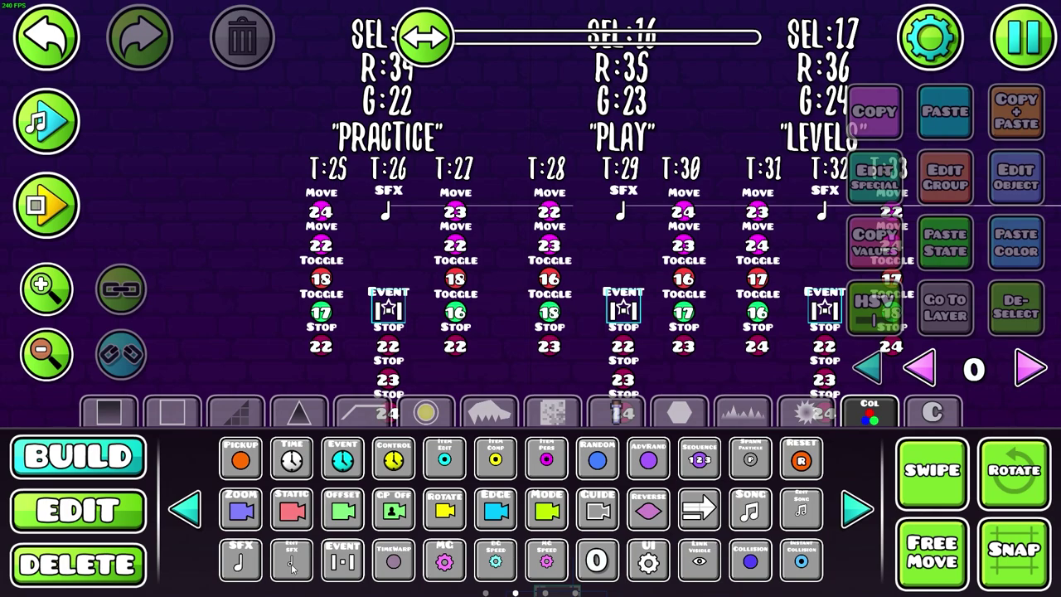
click(240, 510)
click(373, 243)
click(311, 412)
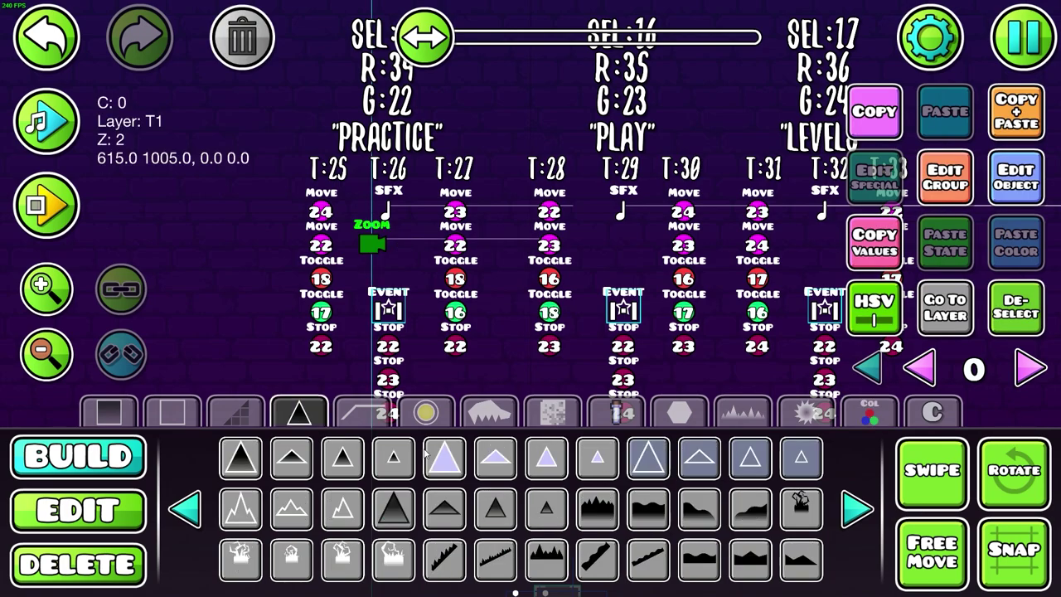
click(595, 460)
key(d)
key(2)
Configure the T:26 zoom trigger with Spawn Trigger and Multi Trigger enabled
click(1010, 187)
click(232, 467)
click(718, 473)
click(801, 334)
click(557, 468)
Add the zoom trigger in the T:26 column to group 26
click(937, 201)
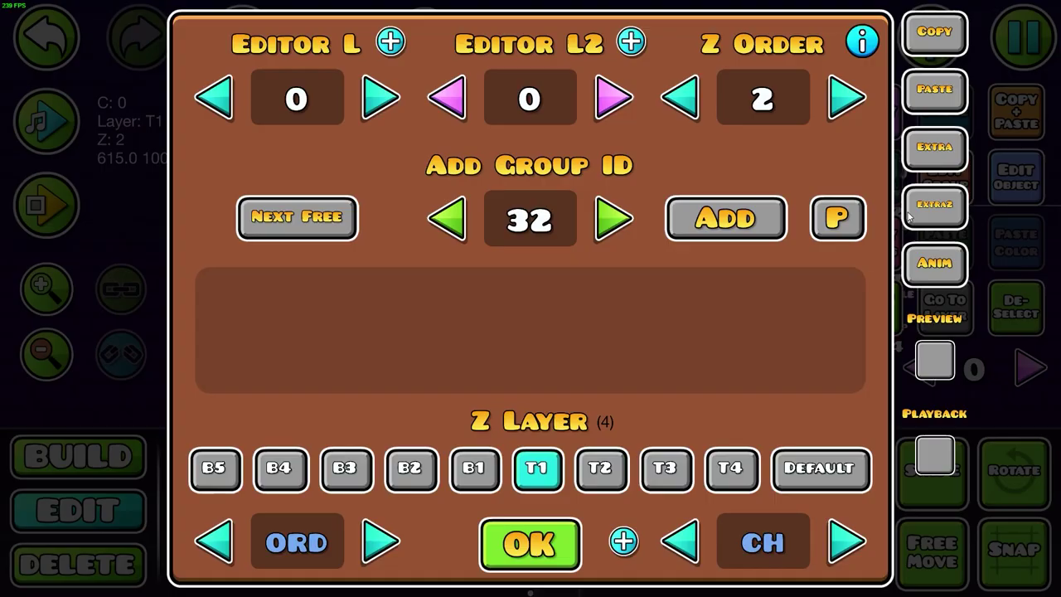
click(446, 220)
click(445, 220)
click(445, 220)
click(445, 220)
click(684, 232)
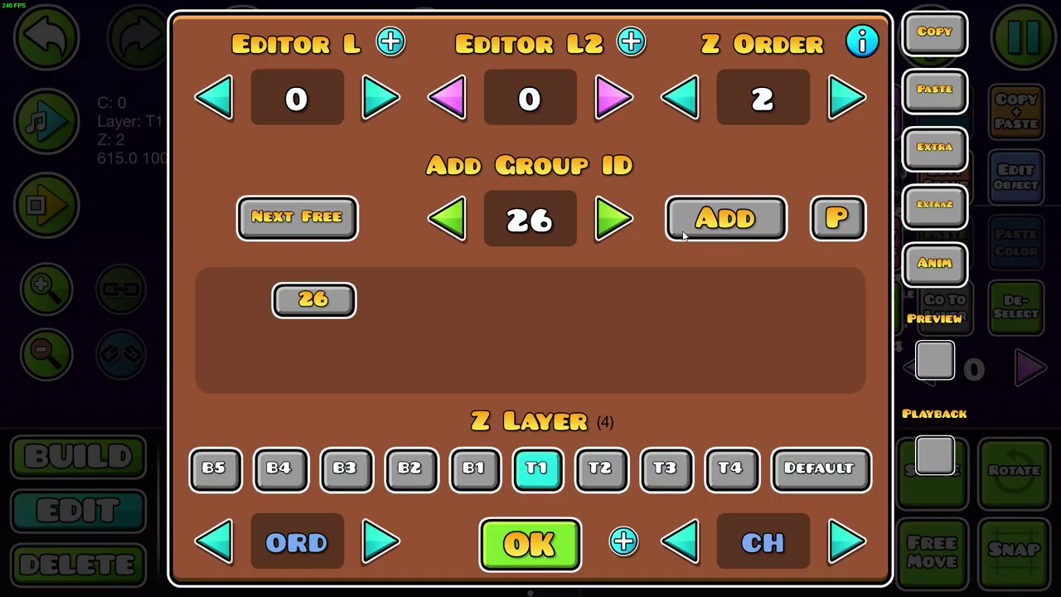
click(524, 537)
Duplicate the T:26 zoom trigger and move the copy toward PLAY's T:29 column
click(1029, 121)
key(d)
key(d)
key(d)
key(d)
key(d)
key(d)
key(d)
drag(724, 262, 668, 267)
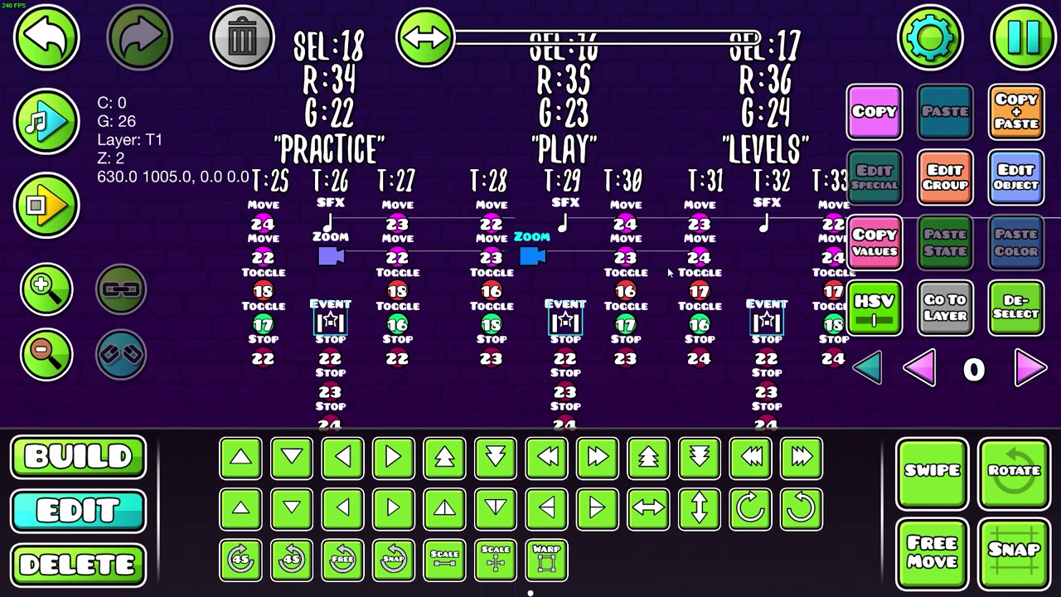
Reassign the zoom trigger copy for PLAY's T:29 column from group 26 to group 29
click(951, 170)
triple_click(614, 218)
click(323, 300)
click(713, 223)
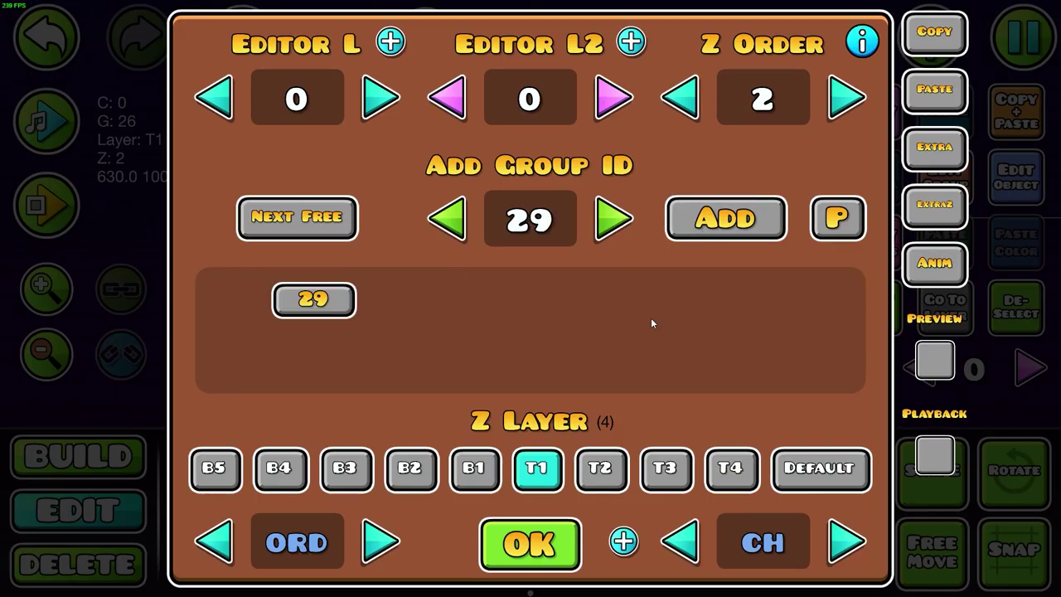
click(539, 539)
Duplicate the PLAY zoom trigger and move the copy into LEVELS' T:32 column
click(1012, 121)
key(d)
key(d)
key(d)
key(d)
key(d)
key(d)
key(d)
key(d)
Replace the copied zoom trigger's group 29 with group 32
click(949, 174)
click(317, 301)
triple_click(614, 218)
click(447, 219)
click(719, 221)
click(535, 541)
Check the settings of the zoom triggers in the LEVELS and PLAY columns
click(1008, 176)
click(539, 459)
drag(473, 238, 419, 238)
click(566, 254)
click(1012, 176)
click(564, 454)
Place a pulse trigger in the gap between the zoom and event triggers
drag(613, 366, 572, 335)
scroll(572, 335, down, 1)
key(1)
click(870, 412)
drag(748, 339, 782, 329)
click(189, 512)
click(424, 476)
click(369, 238)
Set up the new pulse trigger's group and make it target the BG channel
key(2)
click(951, 182)
click(535, 541)
click(1012, 178)
click(894, 475)
click(531, 512)
click(525, 539)
Copy the BG pulse trigger into LEVELS' T:32 column and replace its group 29 with group 32
click(672, 220)
key(d)
key(d)
click(946, 178)
triple_click(614, 219)
click(314, 301)
click(726, 219)
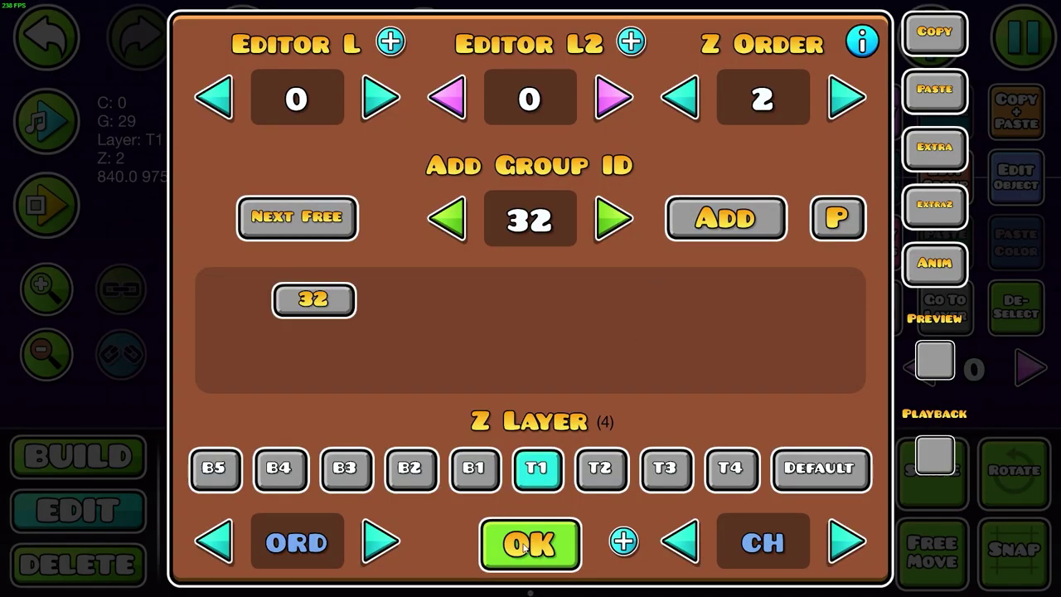
click(531, 544)
Deselect the trigger and playtest the menu, moving the selection to the right
click(998, 295)
key(Return)
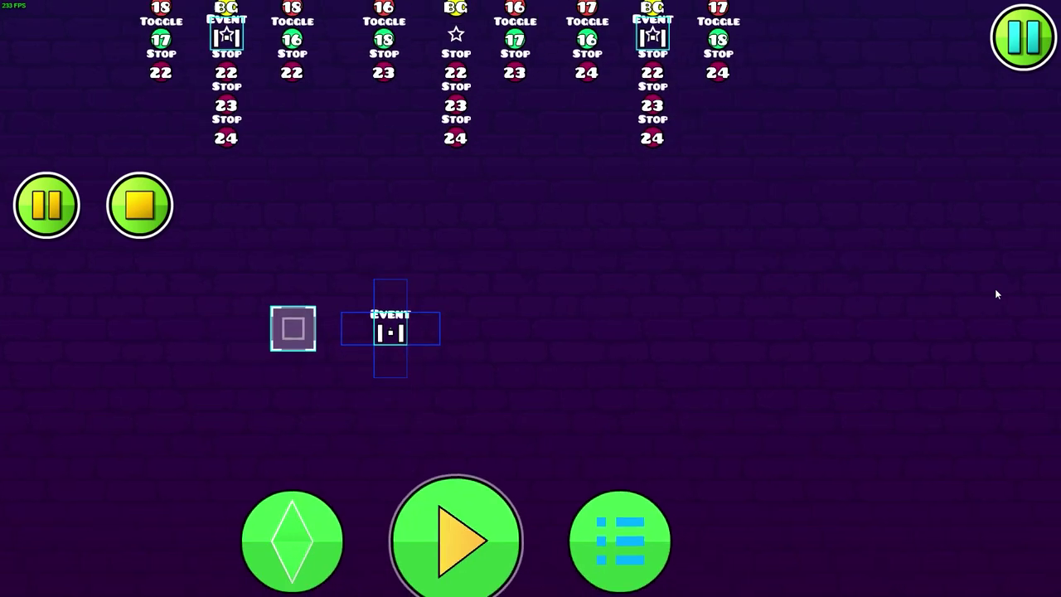
key(d)
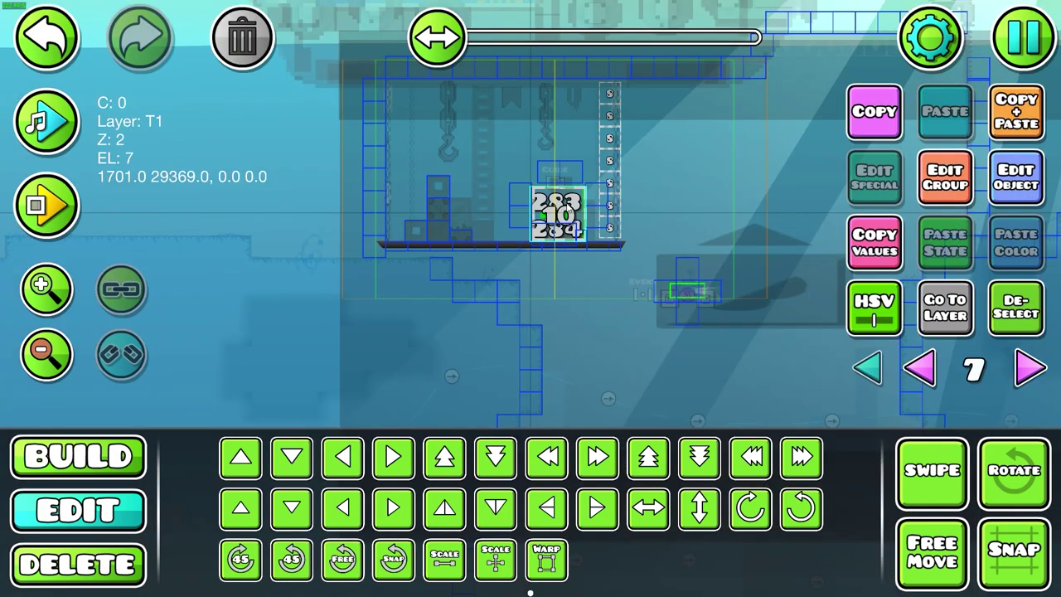
Examine the stacked blocks around block 10 on the hanging platform in the underwater level
click(560, 238)
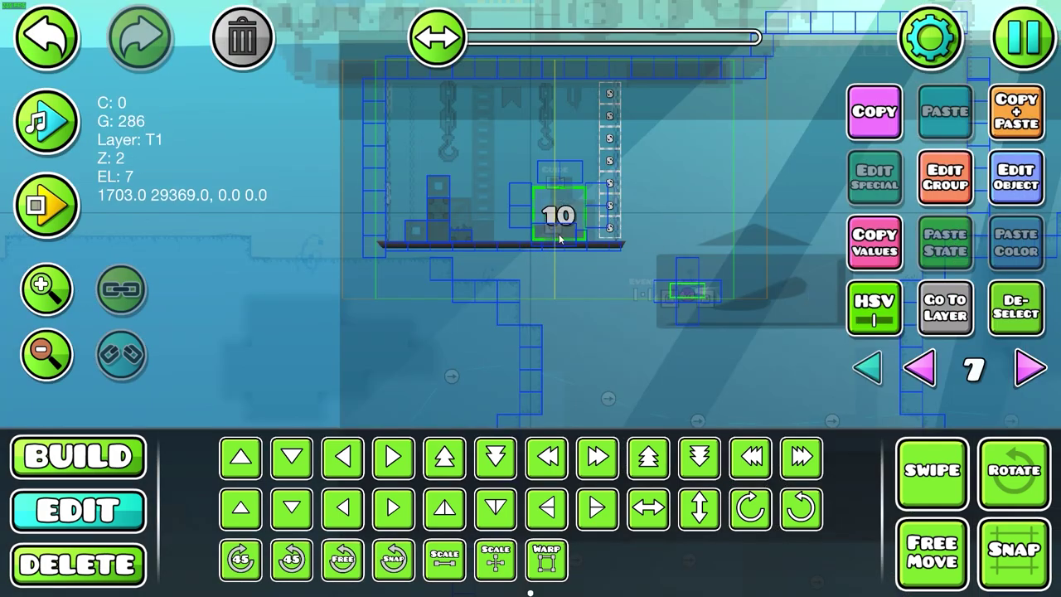
scroll(584, 222, up, 3)
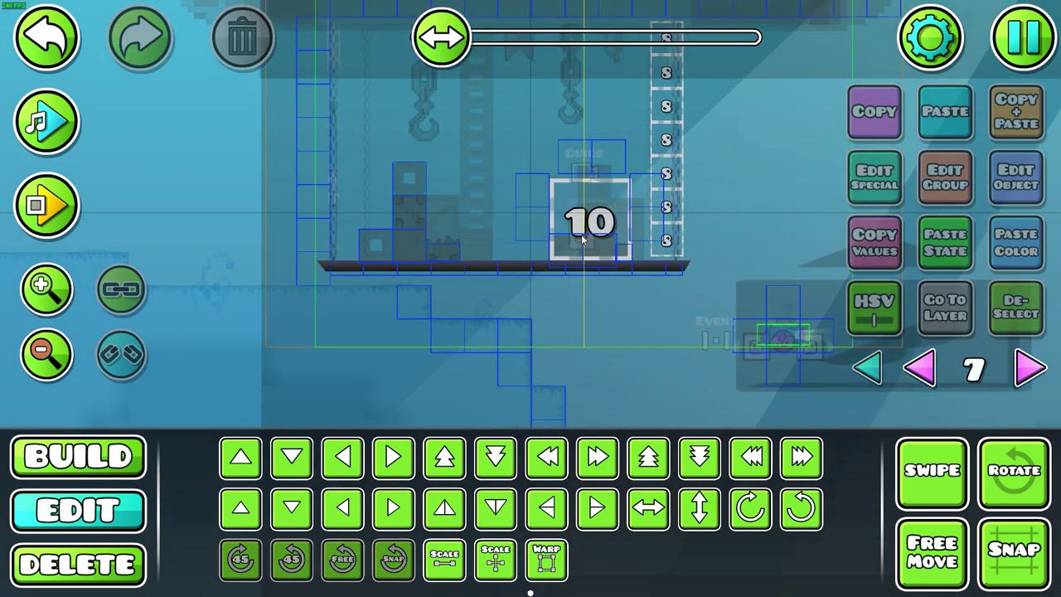
click(588, 213)
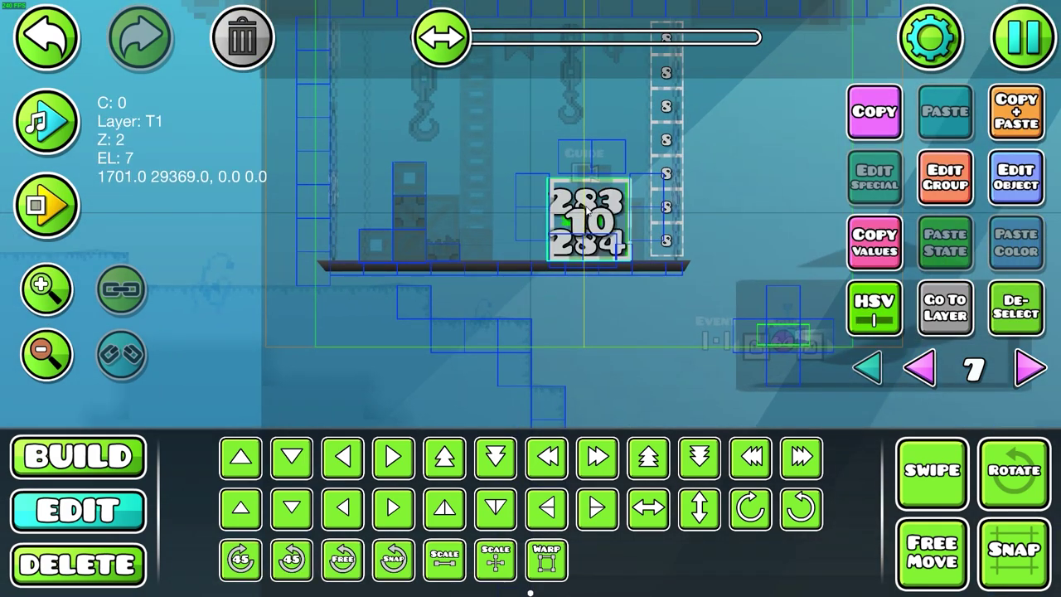
click(1014, 313)
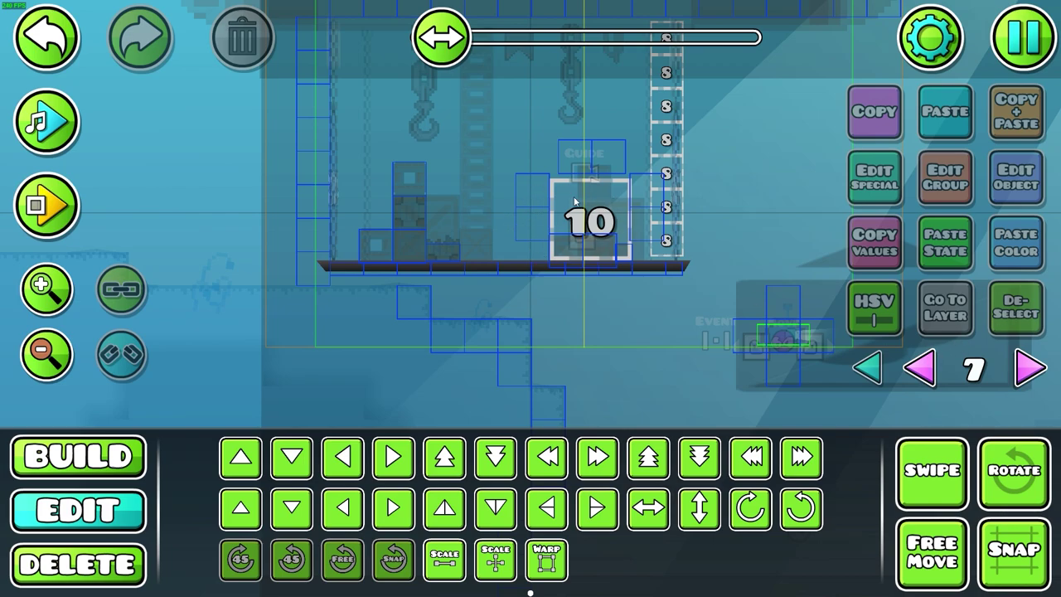
click(920, 367)
click(591, 217)
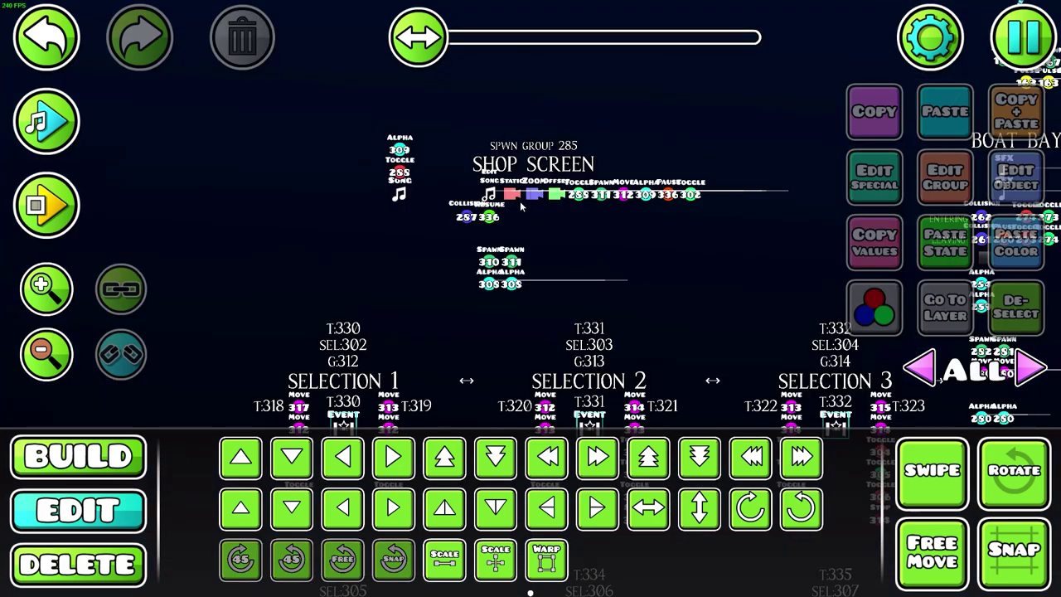
Examine the SHOP SCREEN trigger layout, covering the columns of SELECTION 1 through SELECTION 6
drag(442, 294, 443, 150)
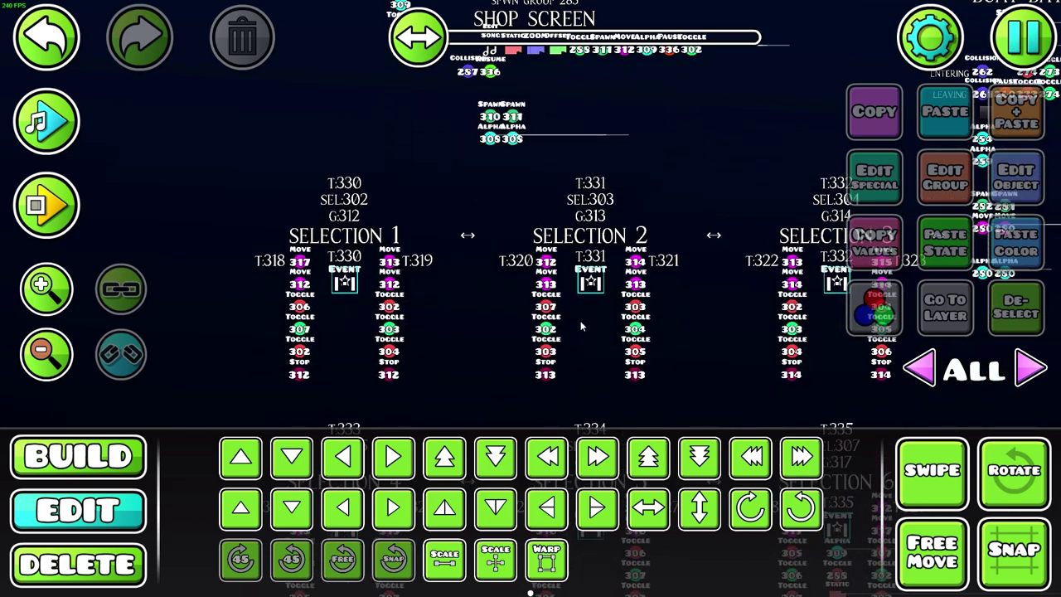
drag(543, 347, 525, 390)
click(66, 355)
drag(380, 317, 345, 218)
drag(458, 320, 442, 281)
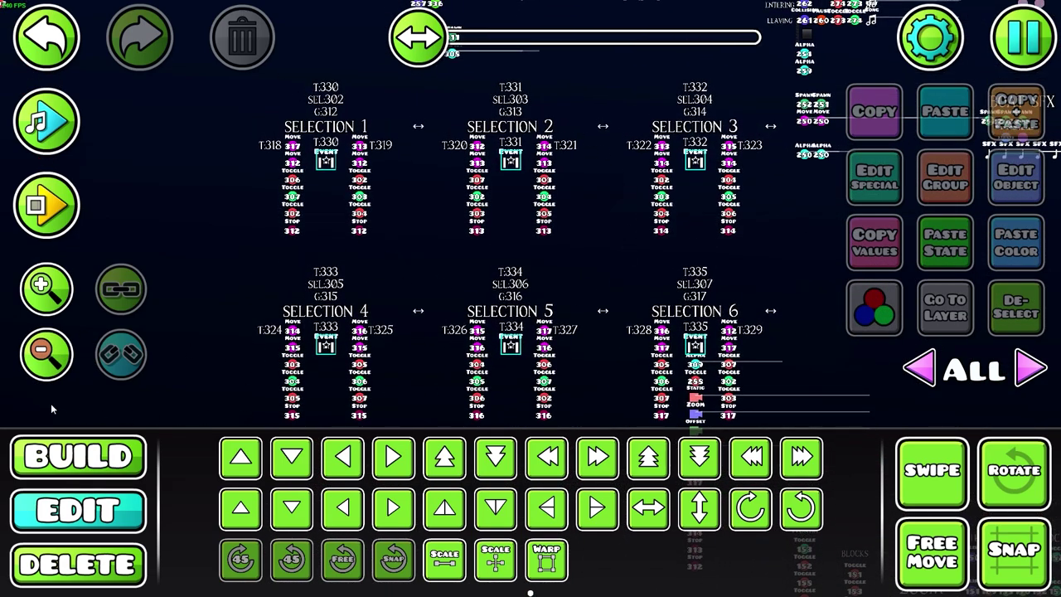
click(50, 364)
click(47, 288)
drag(309, 278, 535, 380)
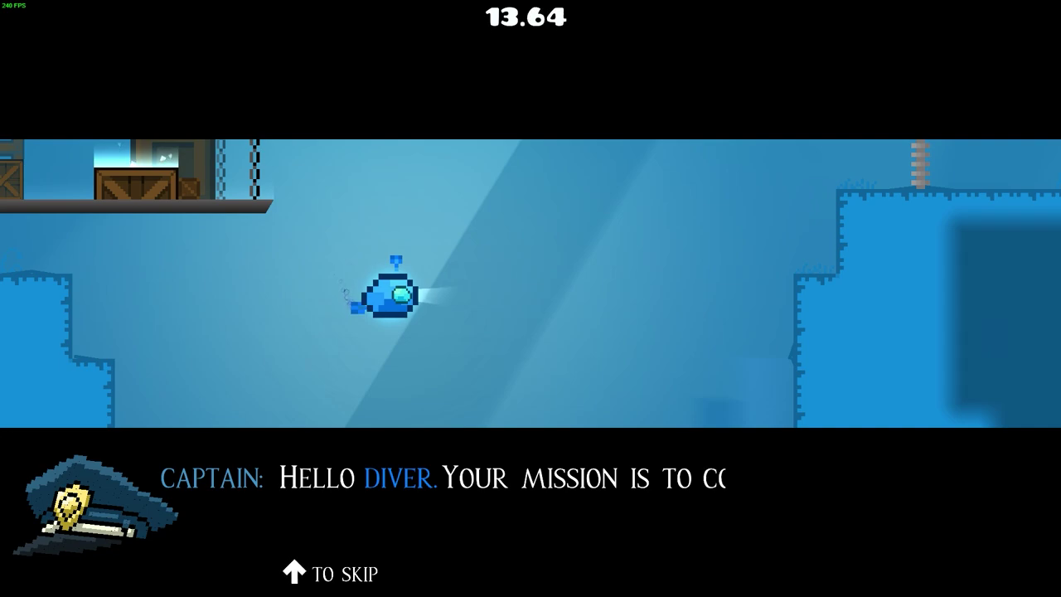
Skip the captain's dialogue in the running underwater level and steer the submarine to the right
key(Up)
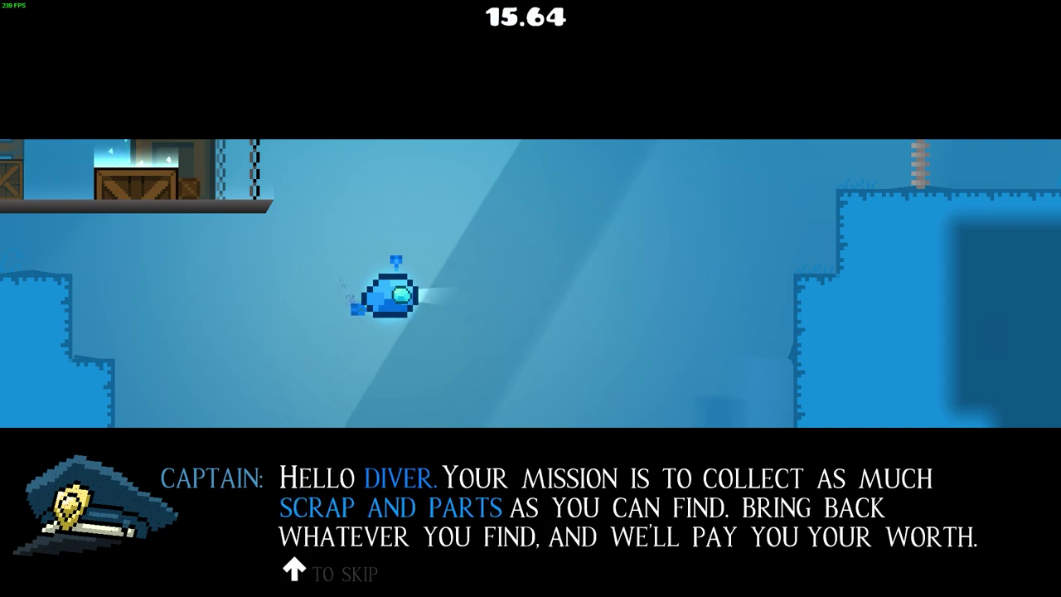
key(Up)
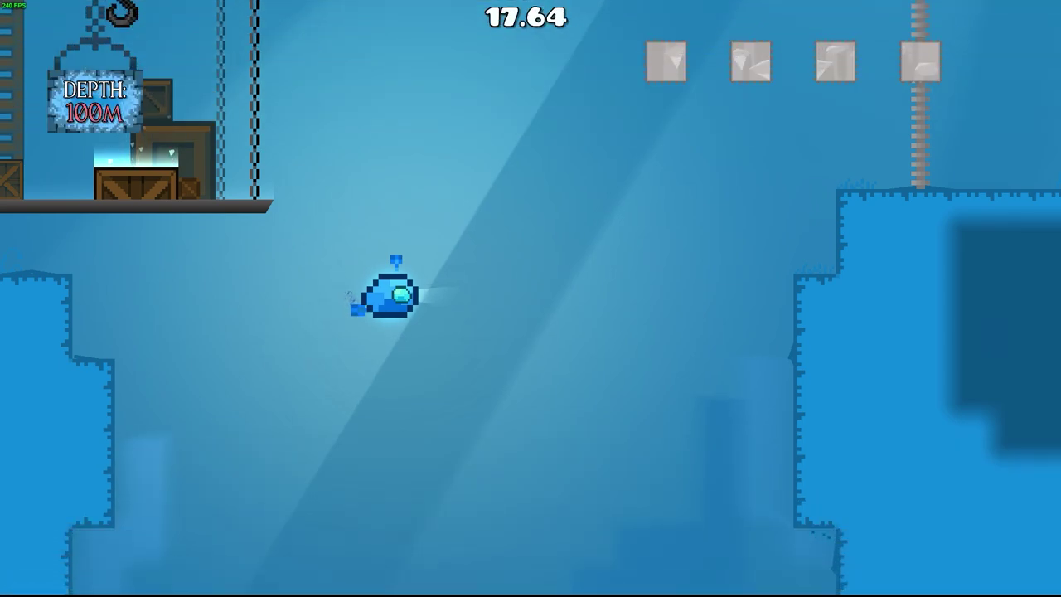
key(Right)
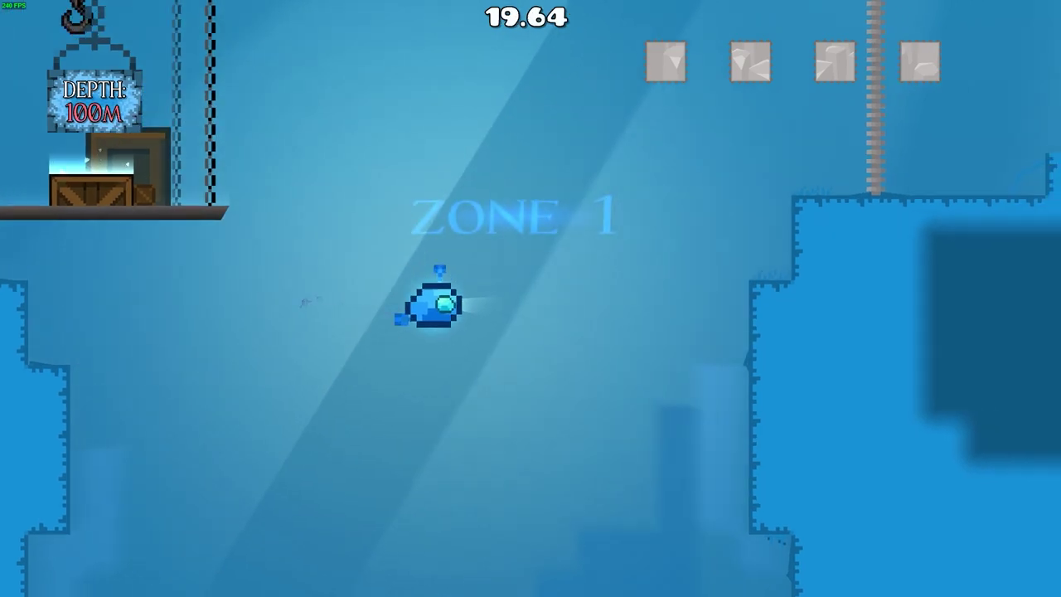